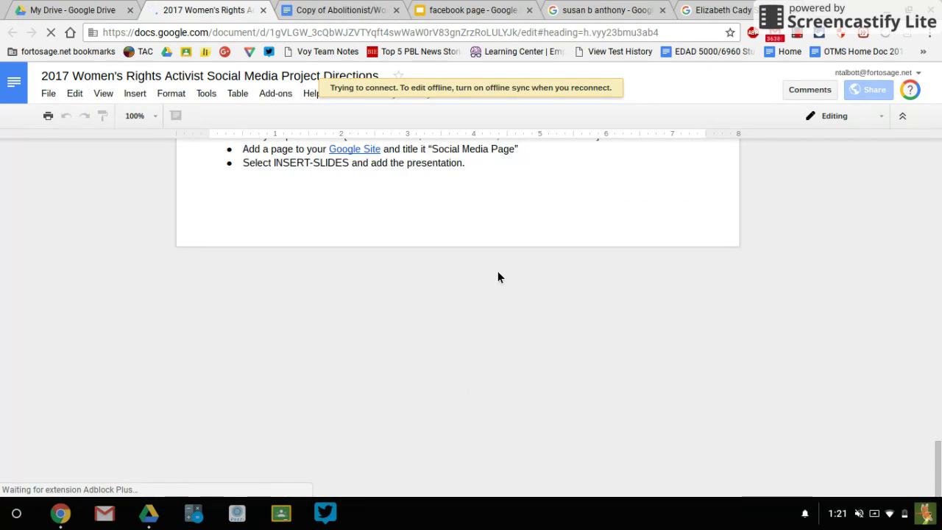
Follow the Facebook link in Step 3 of the directions, then switch to the 'Copy of Abolitionist' organizer
scroll(499, 273, down, 10)
scroll(544, 270, up, 5)
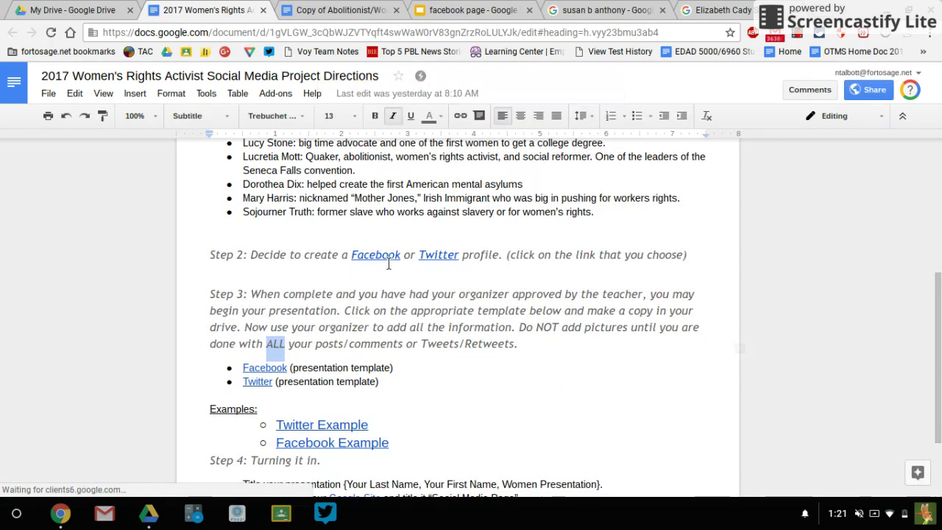
click(388, 257)
click(339, 10)
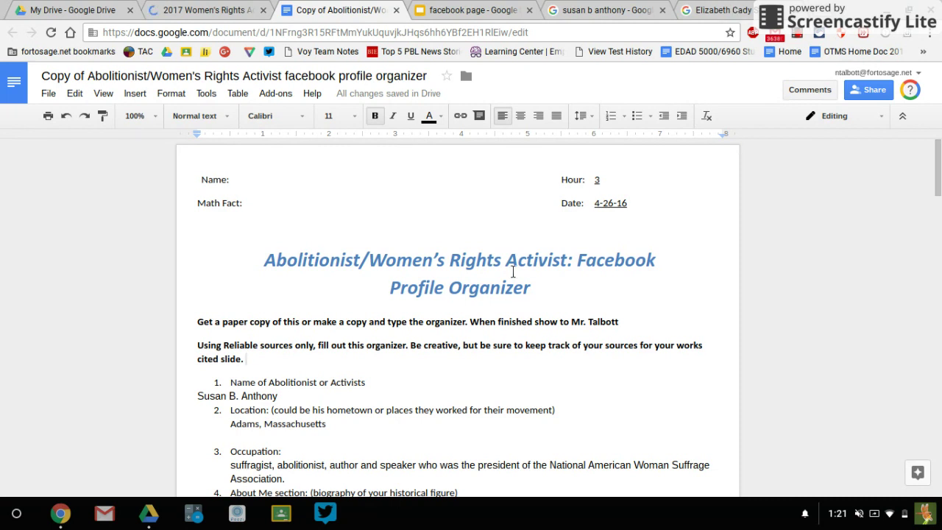
Select the name Susan B. Anthony in the profile organizer
scroll(514, 272, down, 2)
scroll(513, 271, down, 1)
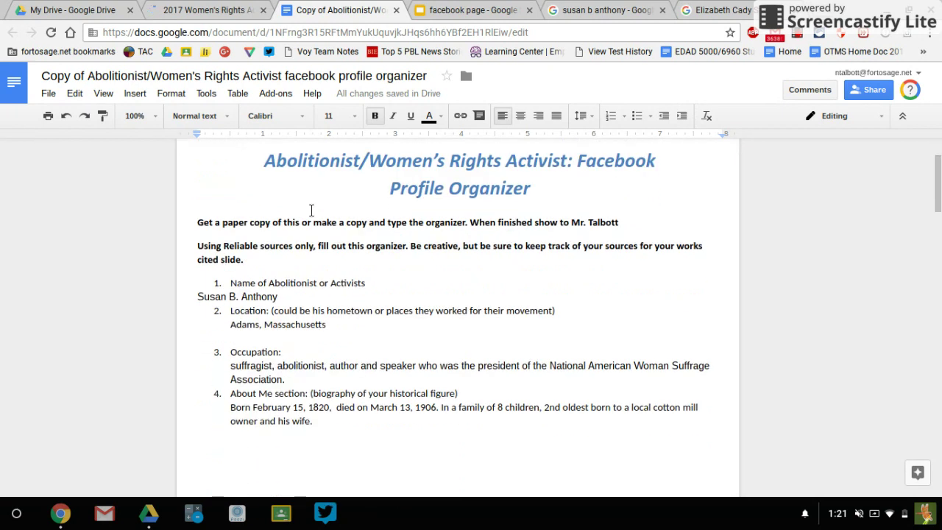
click(287, 303)
drag(288, 306, 199, 297)
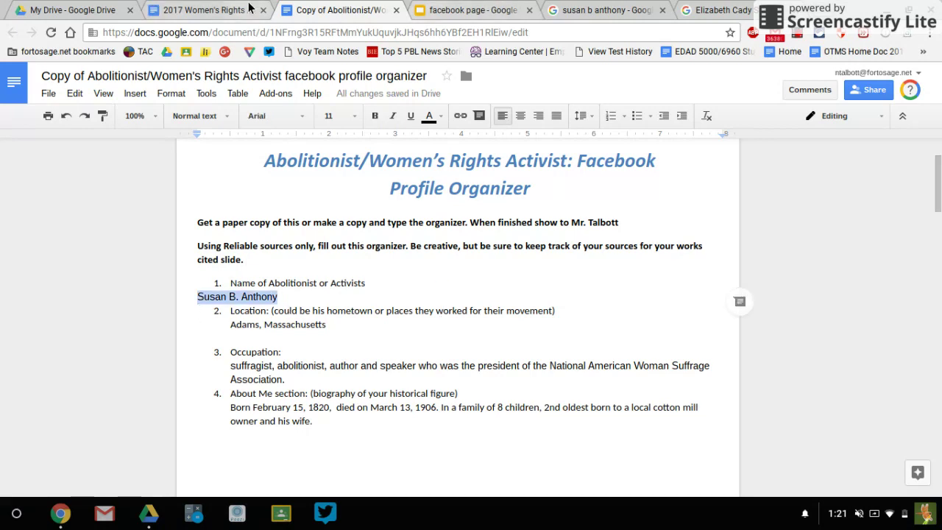
Return to the directions at Step 3 and bring up the Facebook presentation template link
click(221, 9)
click(297, 331)
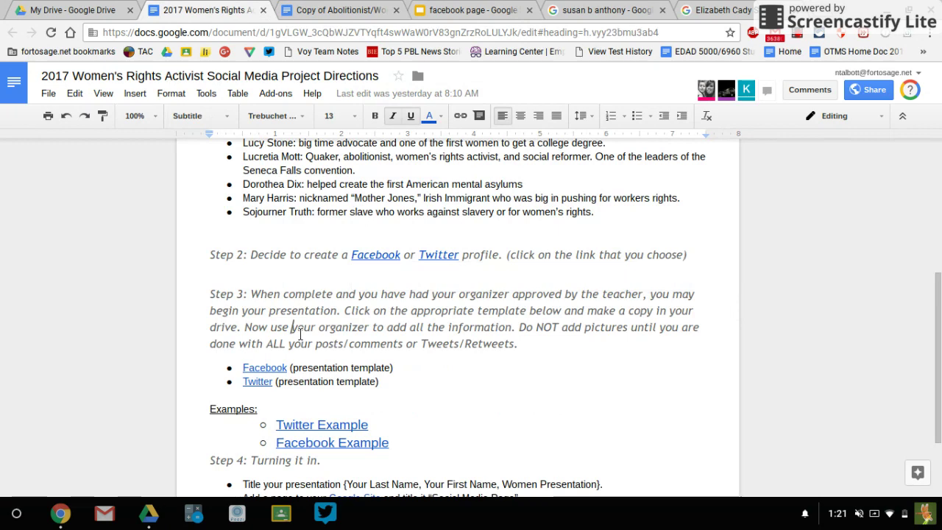
click(265, 369)
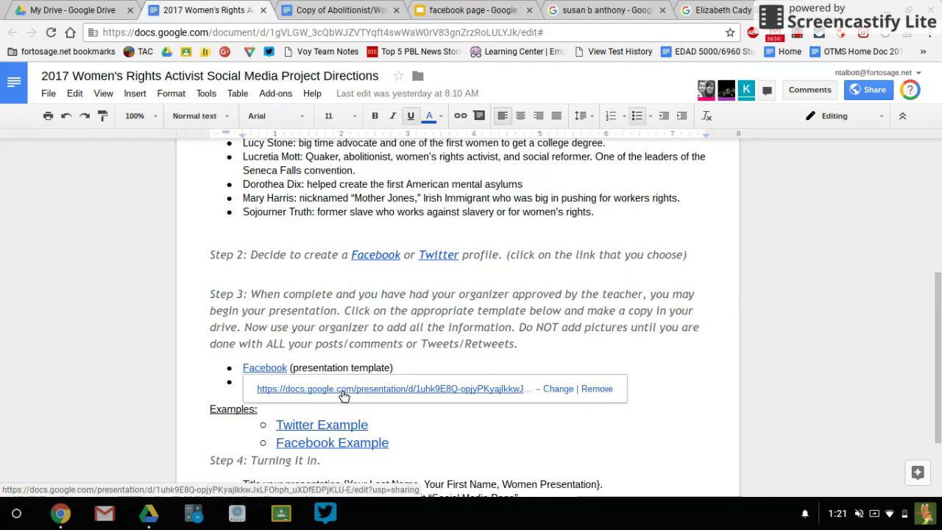
Make a copy of the Facebook template named 'Women Rights Activists Social Media Page'
click(473, 11)
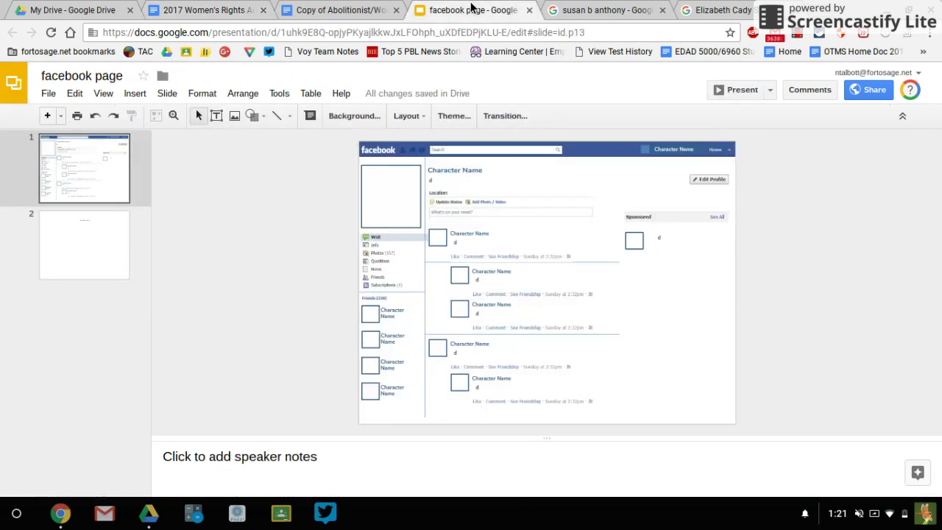
click(52, 93)
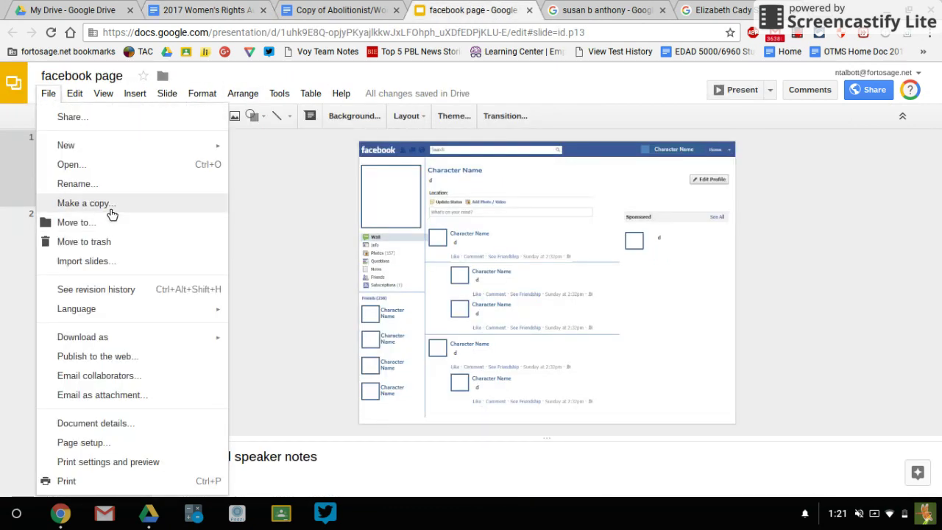
click(82, 203)
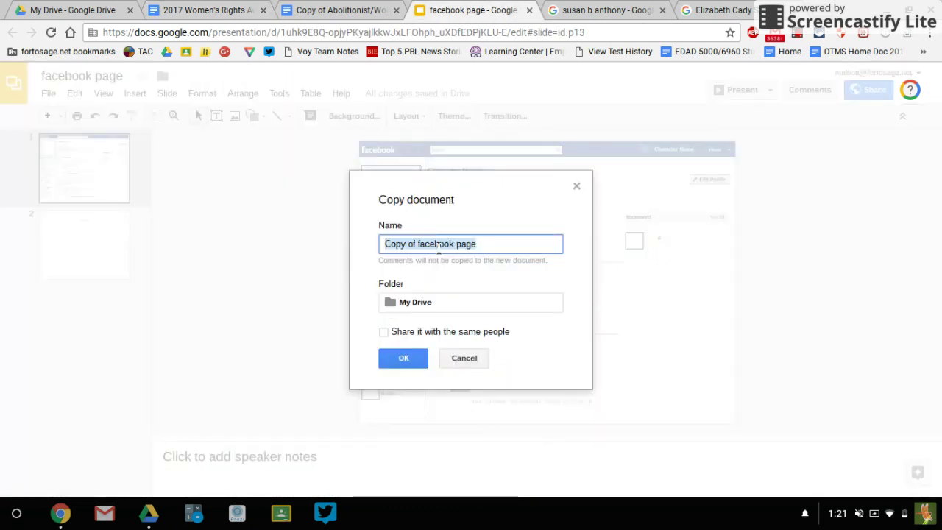
text(W)
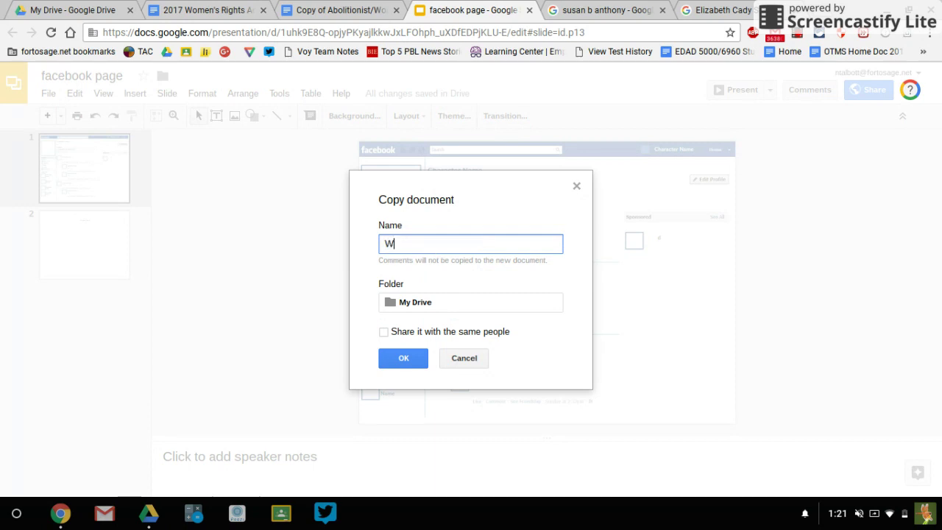
text(omen Rights Activists)
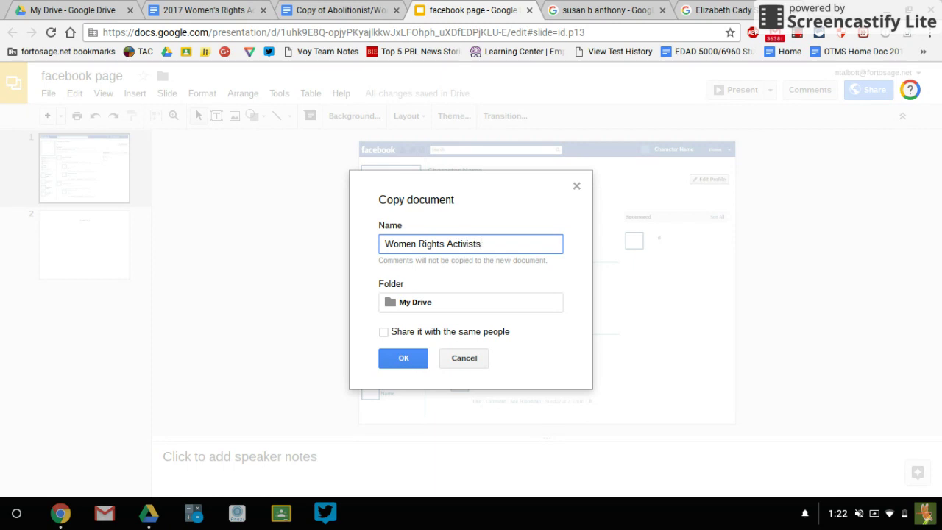
text( Social Media Page)
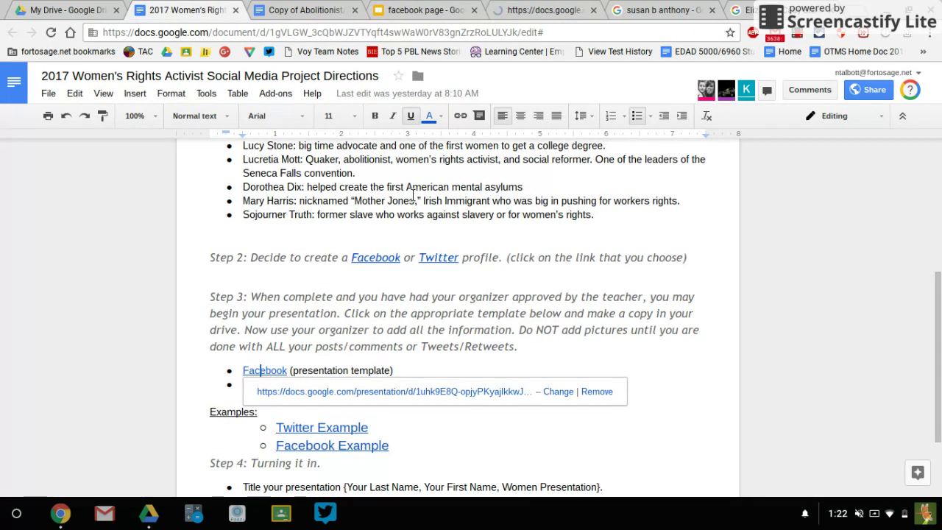
Bring up the copied presentation and select the profile's Character Name text box
click(292, 9)
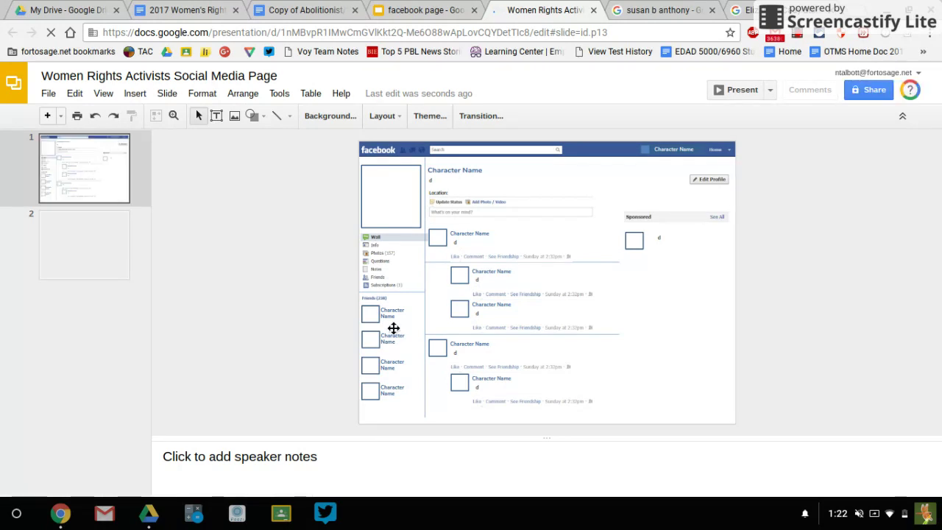
click(475, 179)
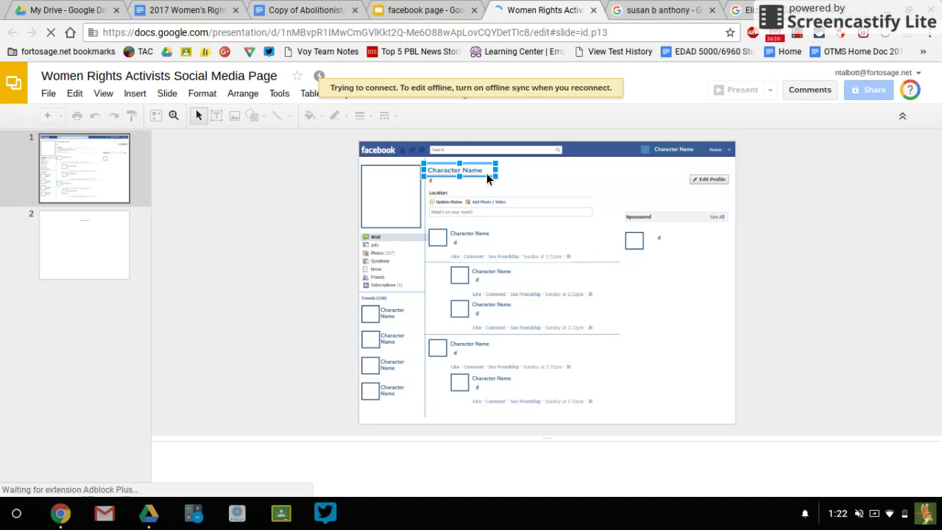
Type Susan B. Anthony over the Character Name placeholder in the heading, first wall post and top bar
double_click(487, 177)
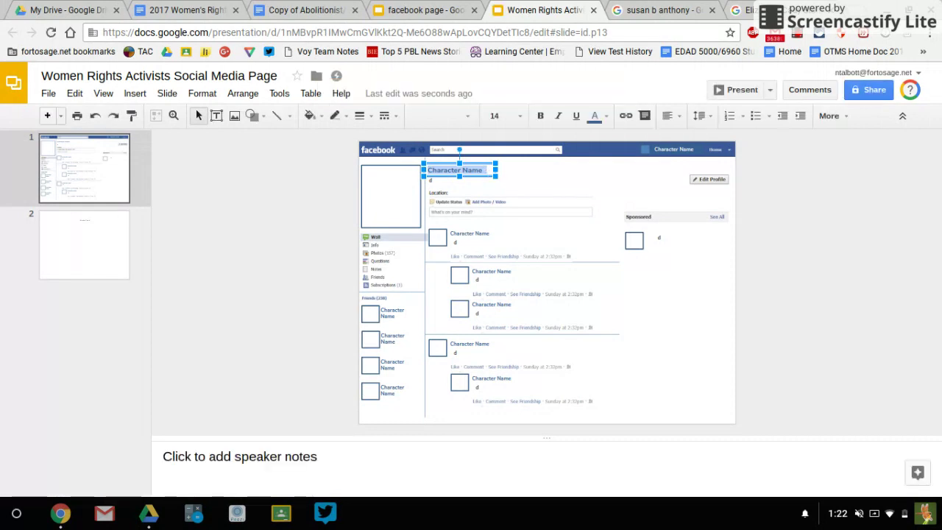
text(Susan)
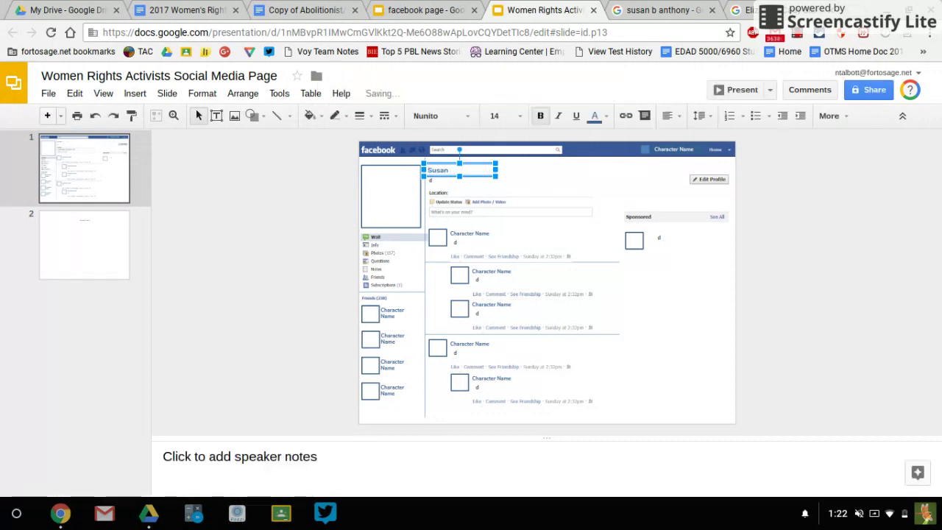
text( B. Anthony)
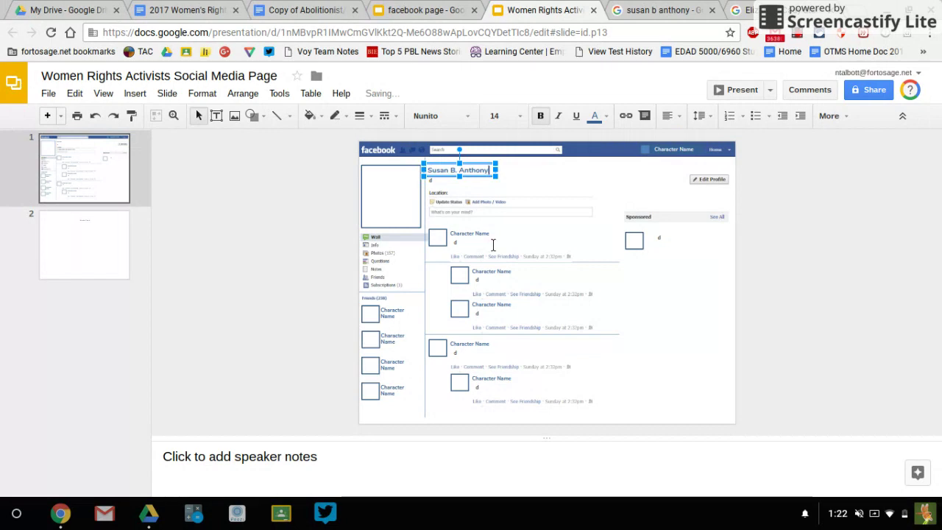
click(489, 240)
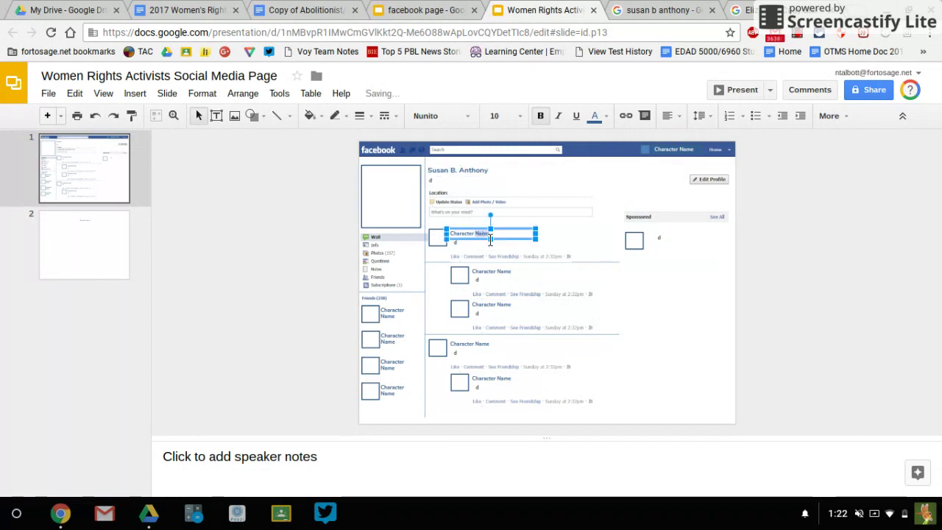
key(ctrl+a)
text(Susan)
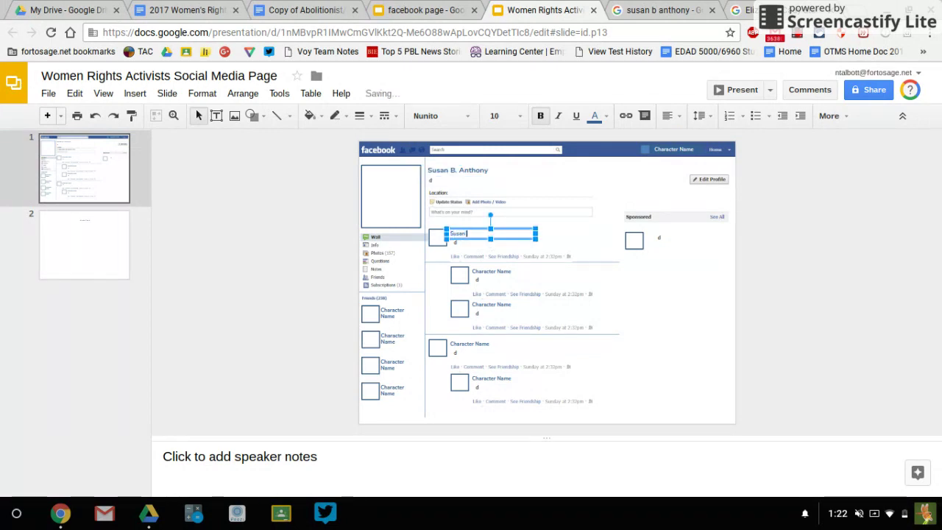
text( B. Anthony)
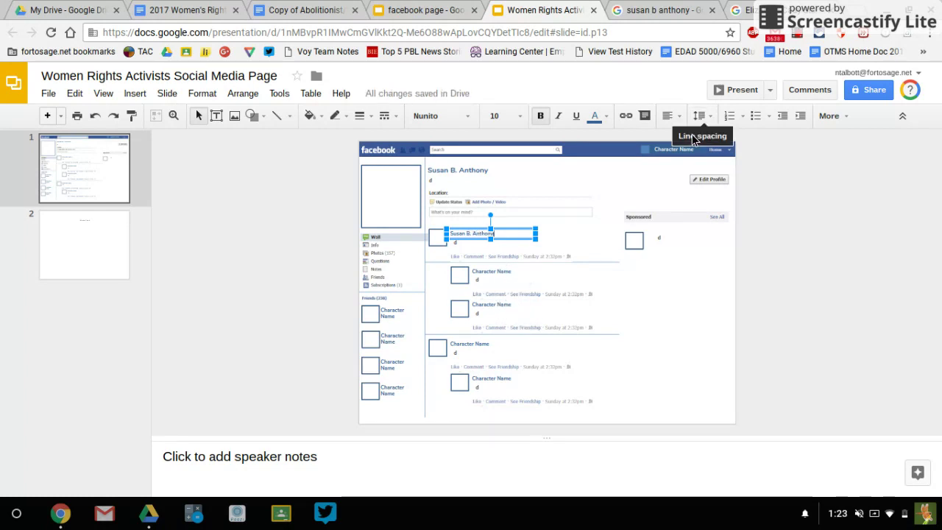
click(678, 153)
double_click(677, 153)
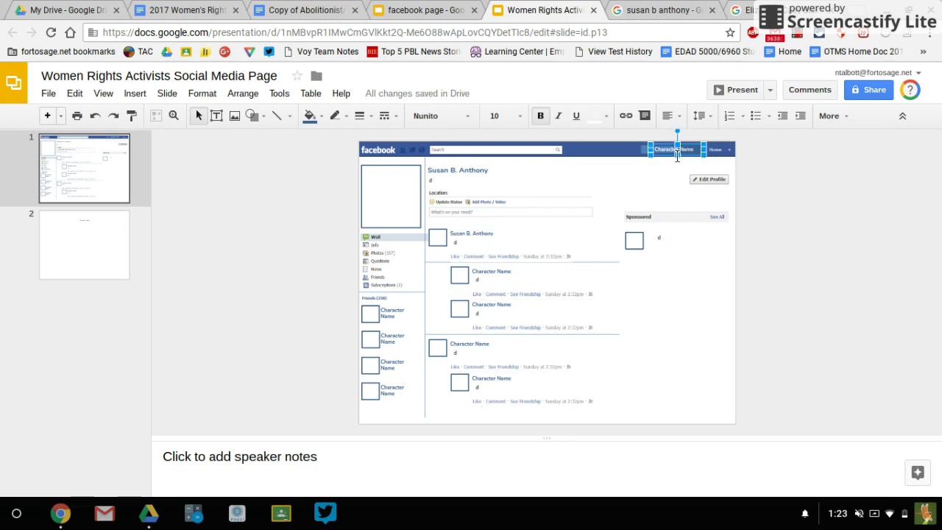
text(Susan B)
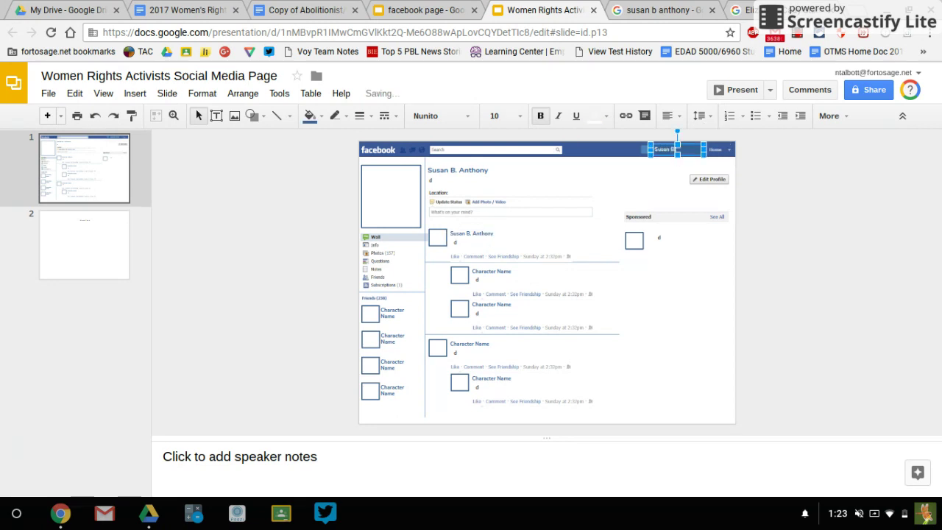
text(. Anthony)
click(692, 301)
Close the original template, then copy Adams, Massachusetts from the organizer and paste it after Location:
click(423, 10)
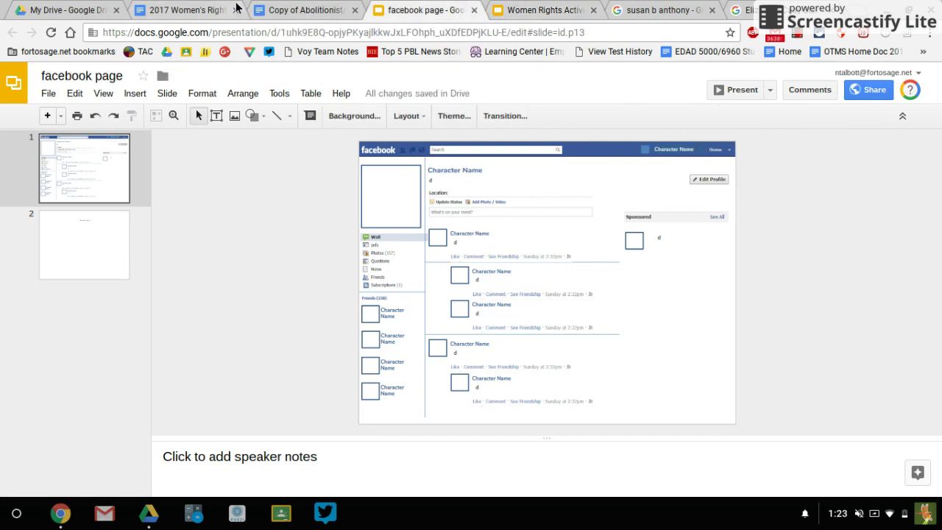
click(474, 10)
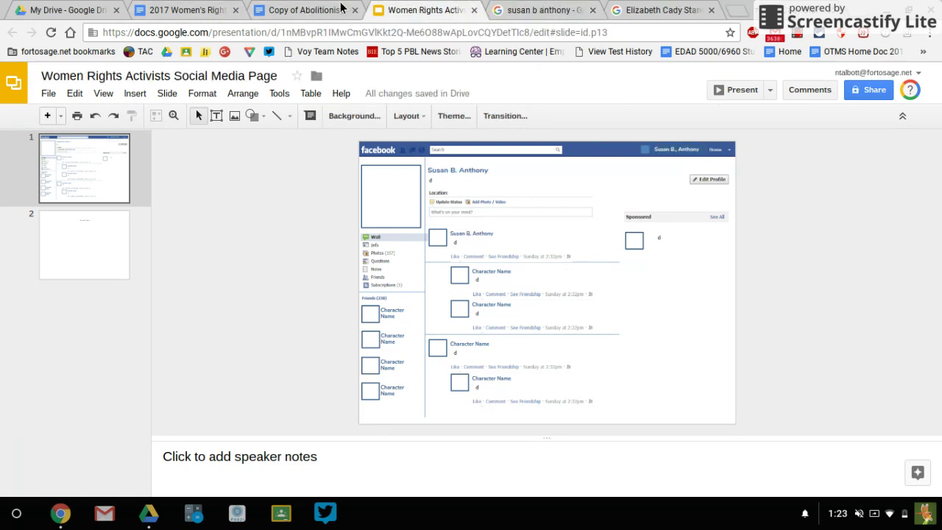
click(294, 9)
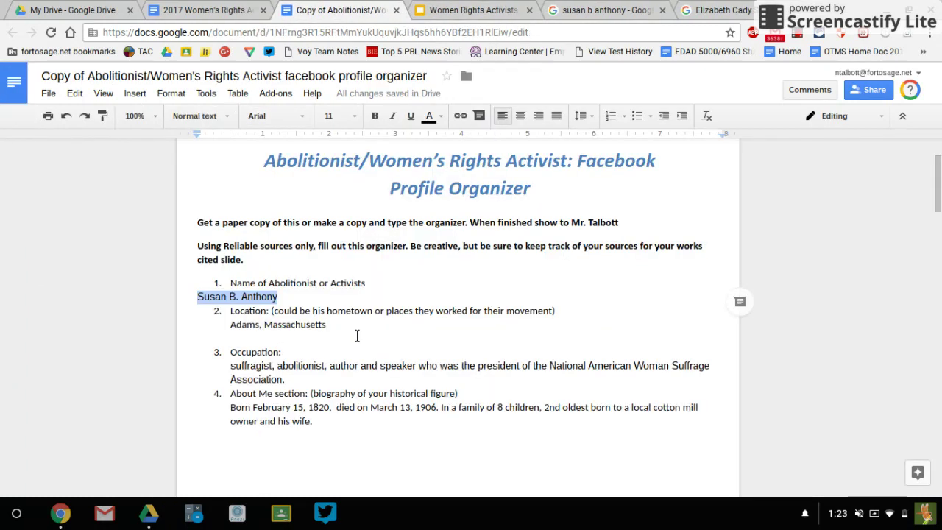
drag(353, 328, 331, 325)
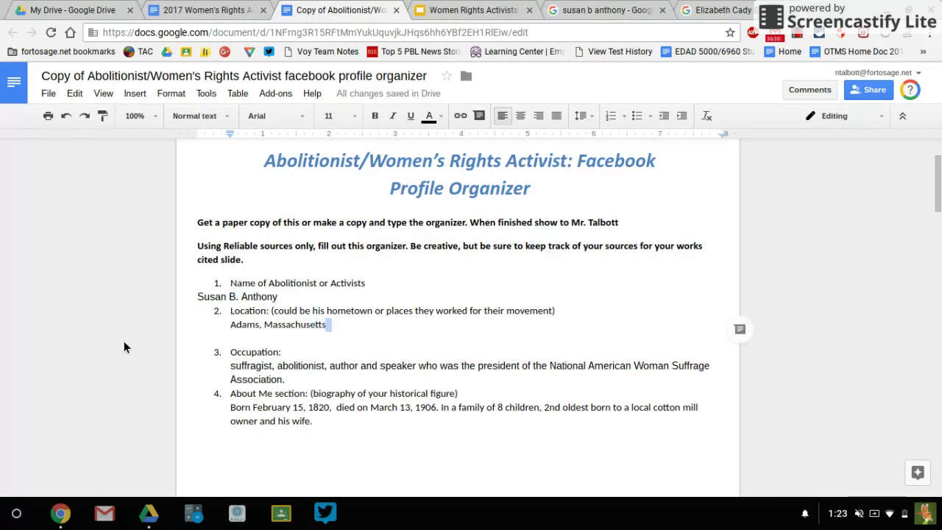
key(shift+Home)
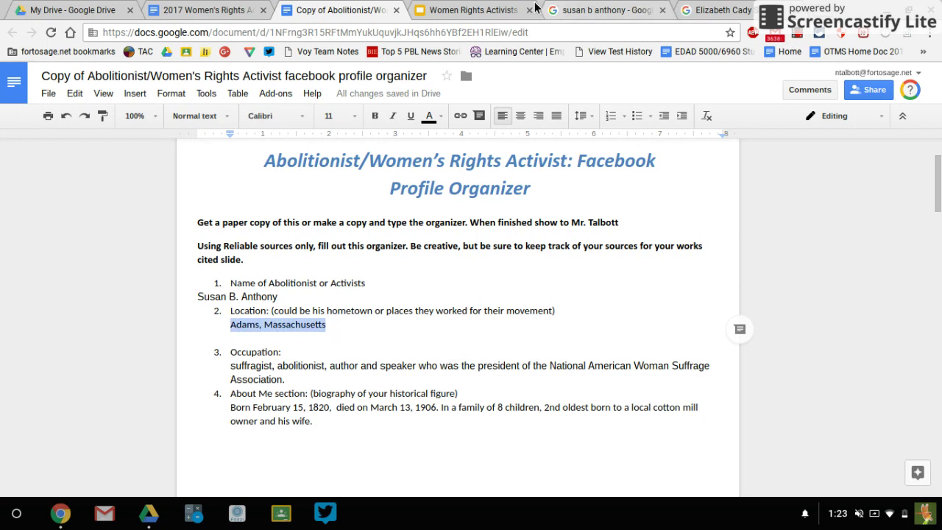
click(463, 10)
click(456, 200)
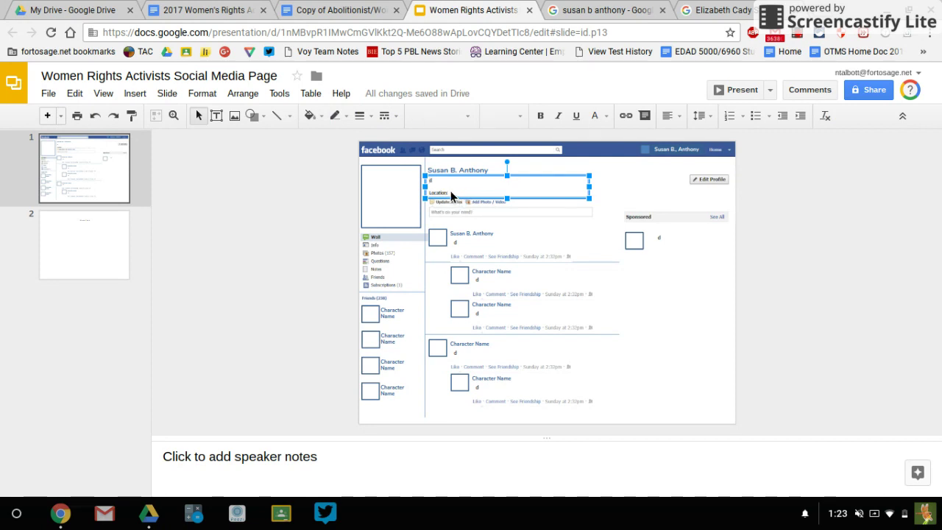
click(430, 193)
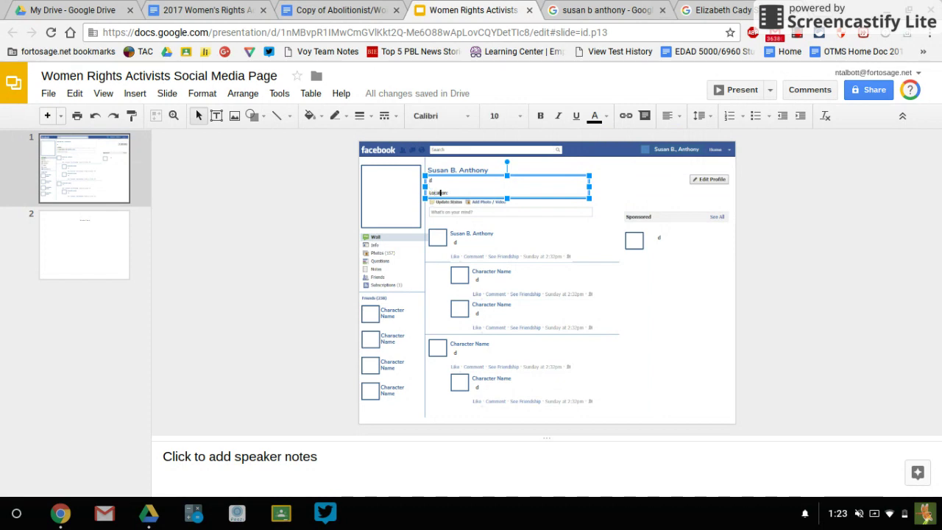
text(Adams, Massachusetts)
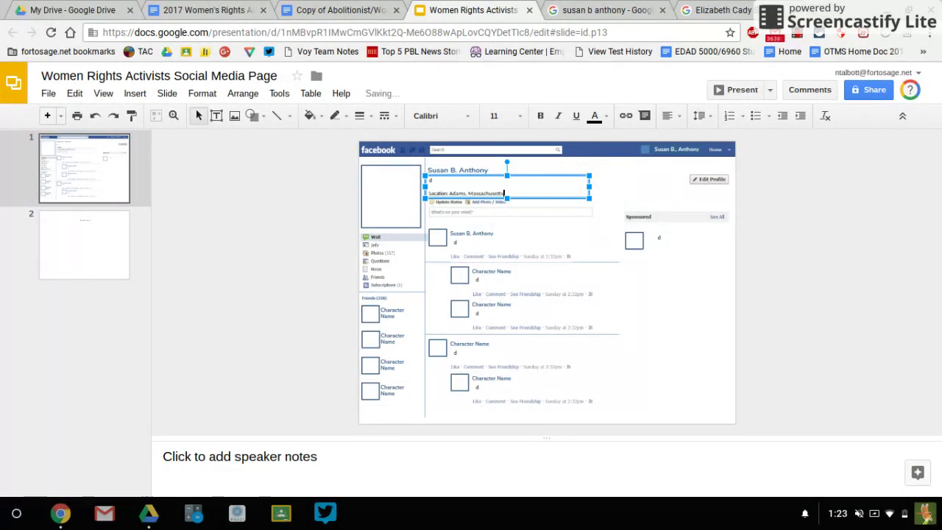
Paste the organizer's Occupation answer into the profile text box, followed by a blank line
click(357, 8)
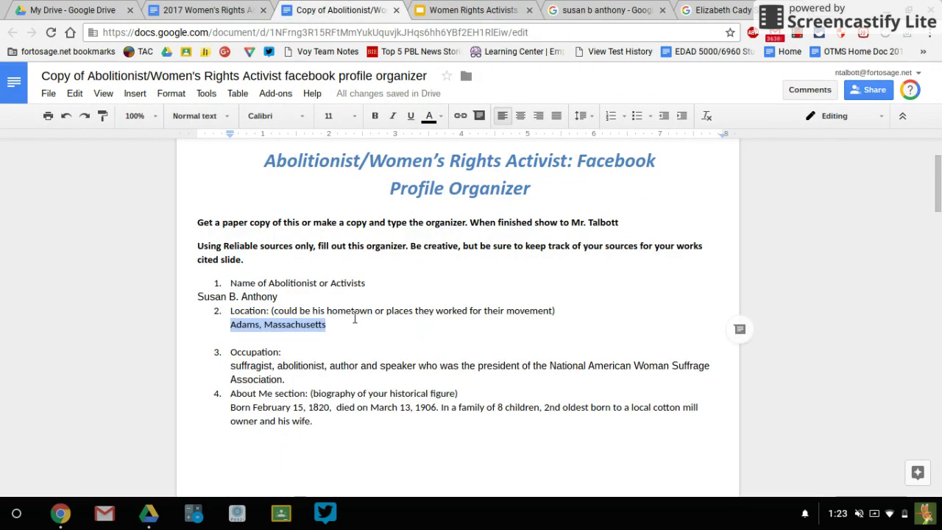
drag(285, 380, 227, 376)
key(ctrl+c)
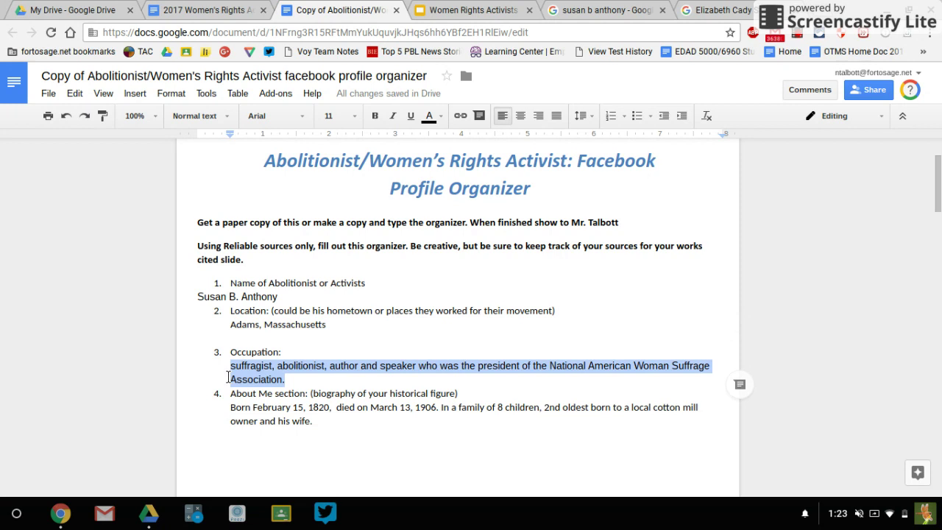
click(475, 10)
key(ctrl+v)
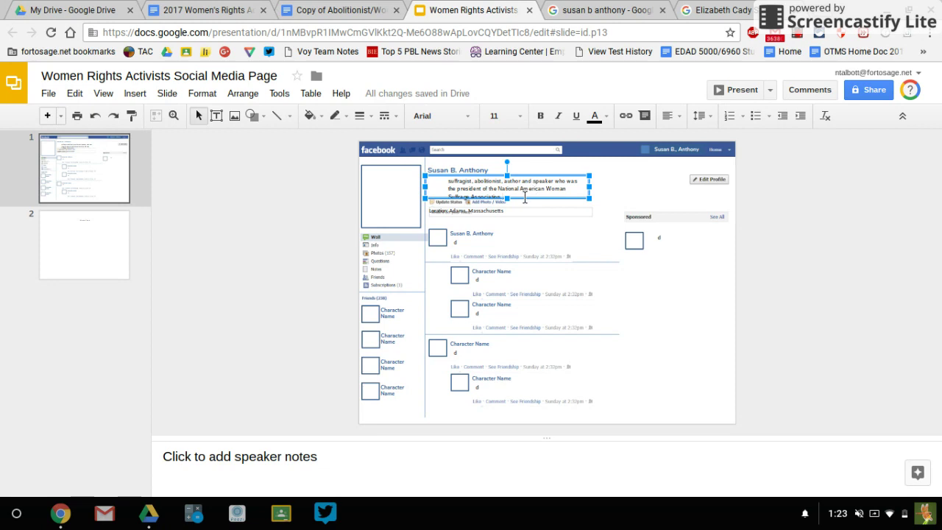
key(Return)
key(Return)
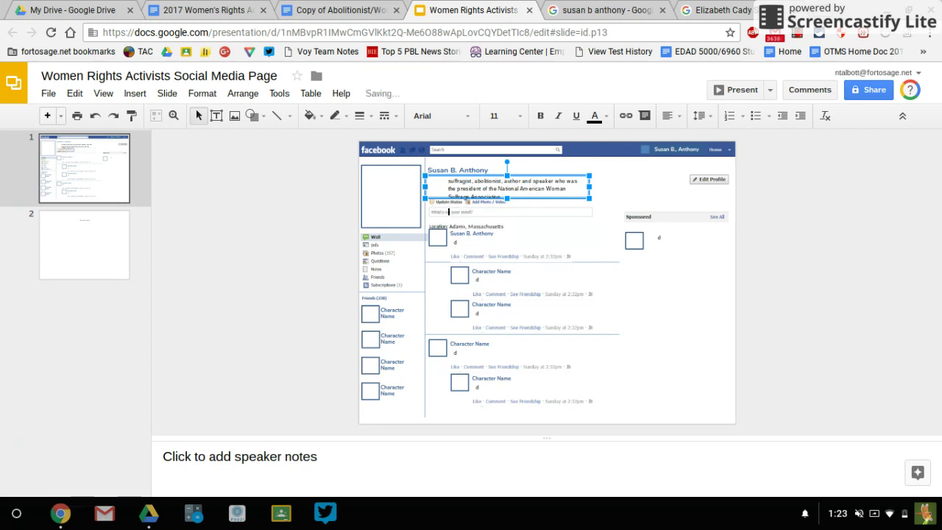
Copy the About Me biography paragraph from the organizer and paste it into the profile box
click(316, 9)
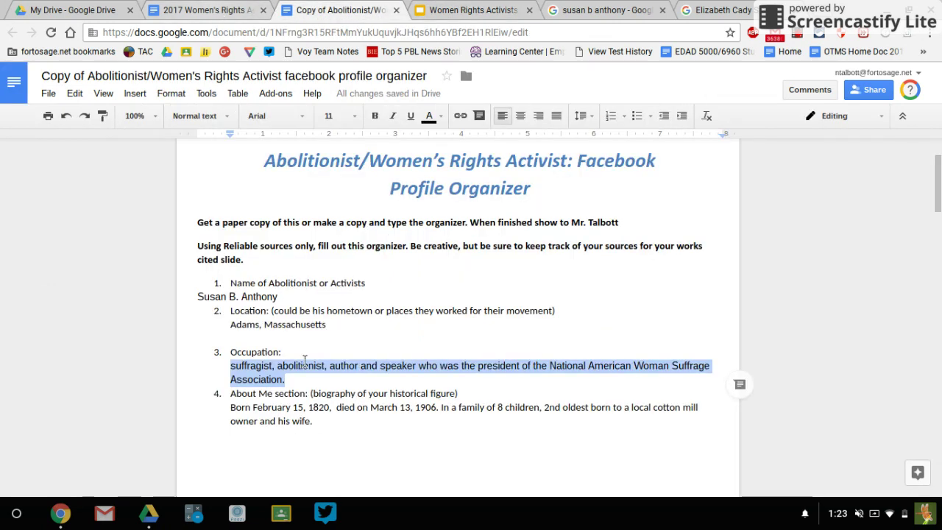
click(329, 437)
drag(318, 430, 224, 415)
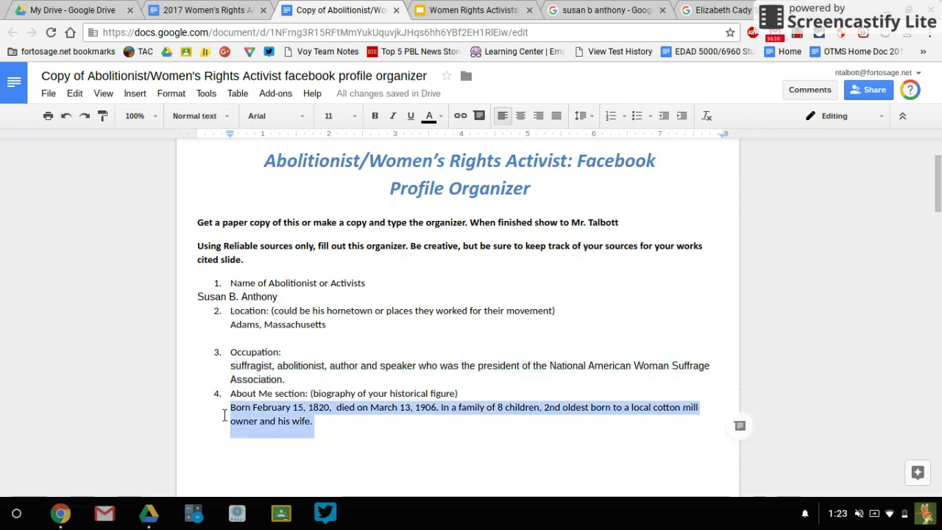
click(463, 9)
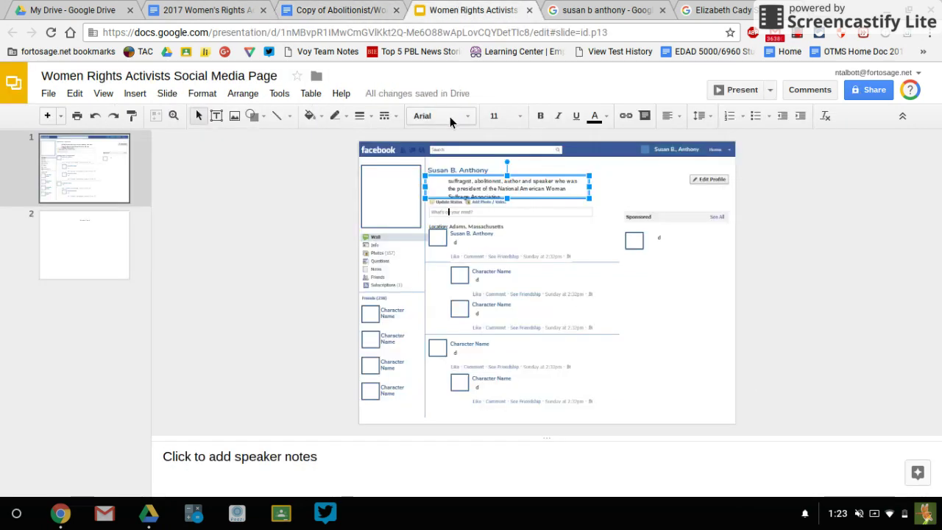
key(ctrl+v)
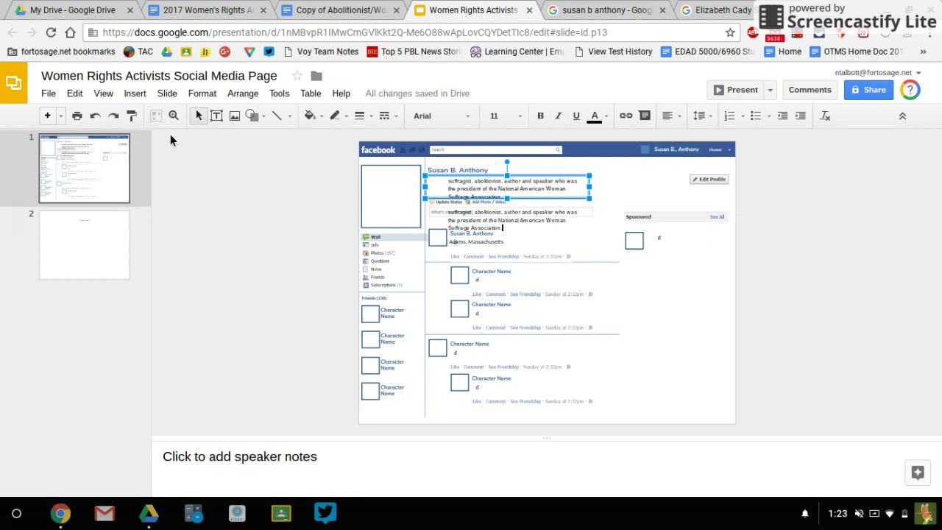
click(103, 94)
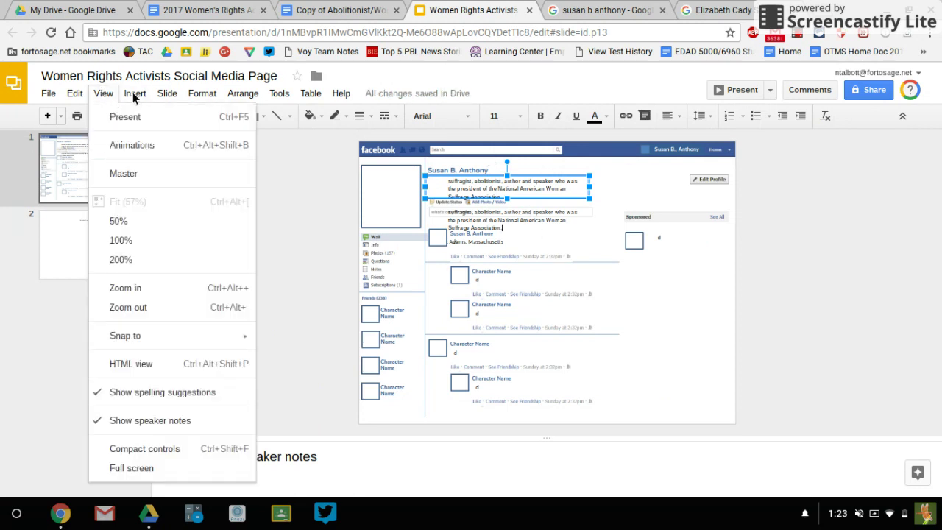
click(279, 94)
click(922, 250)
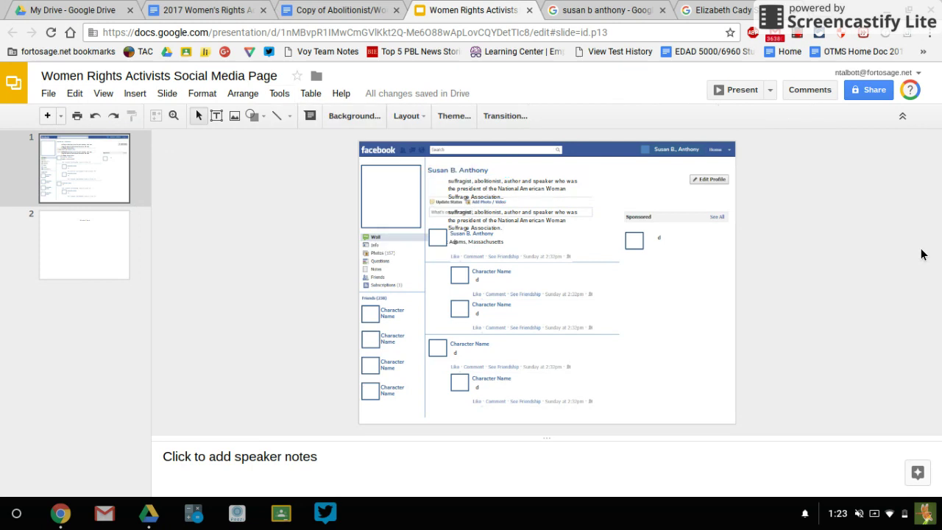
click(546, 229)
Set all profile box text to size 9, stretch the box wider, then shrink it to 7
triple_click(546, 229)
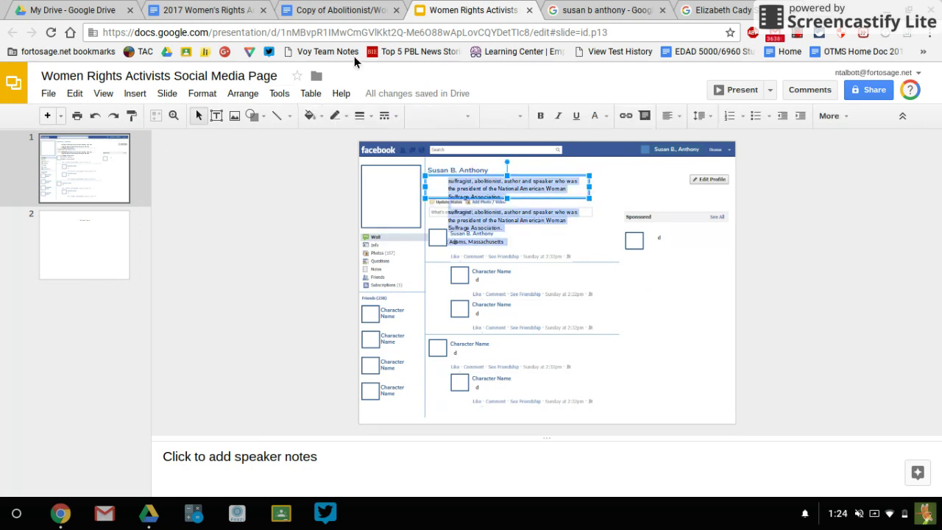
click(500, 116)
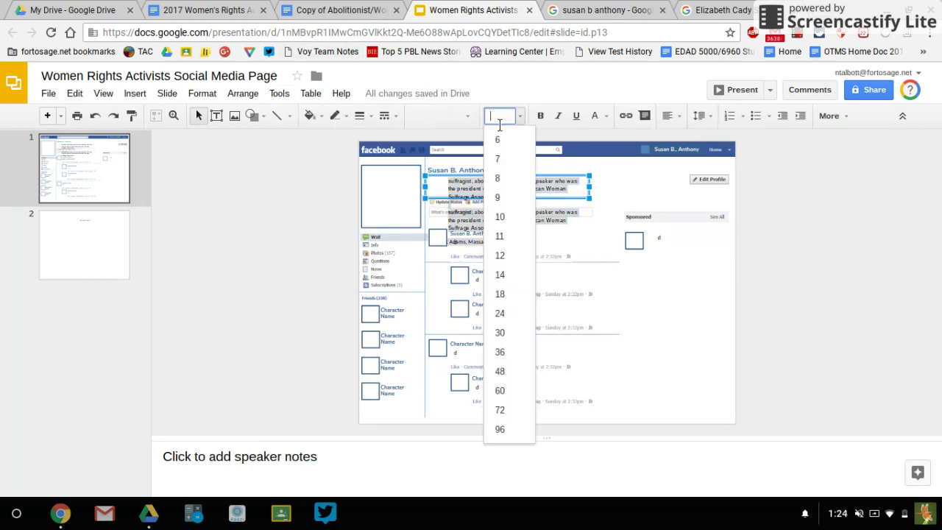
click(516, 204)
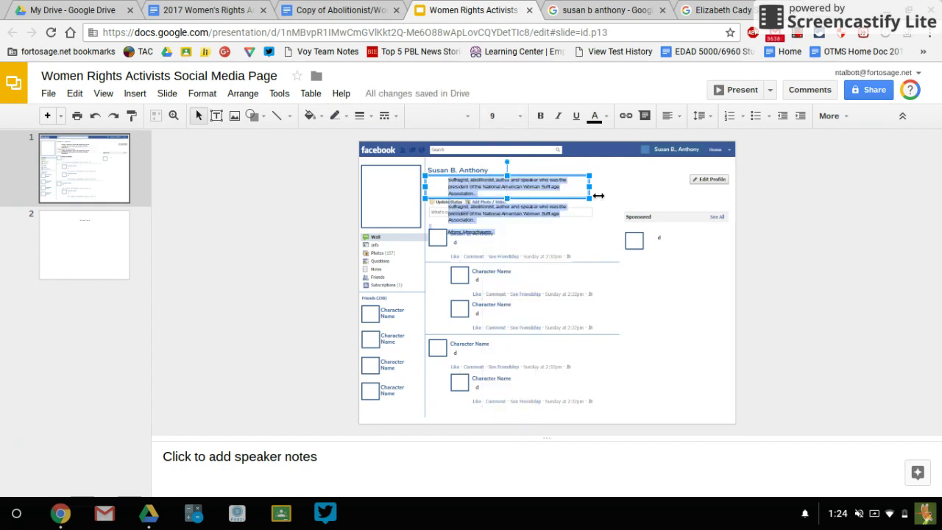
drag(593, 187, 661, 180)
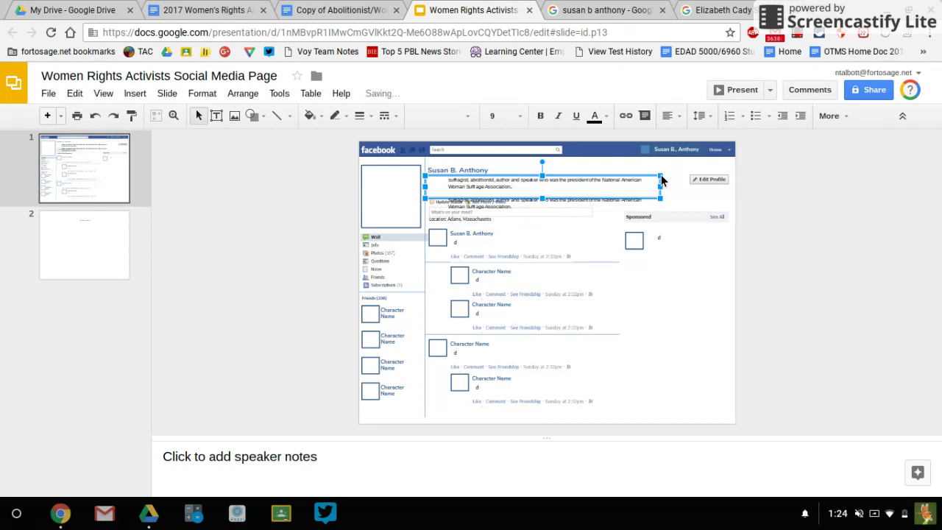
click(500, 118)
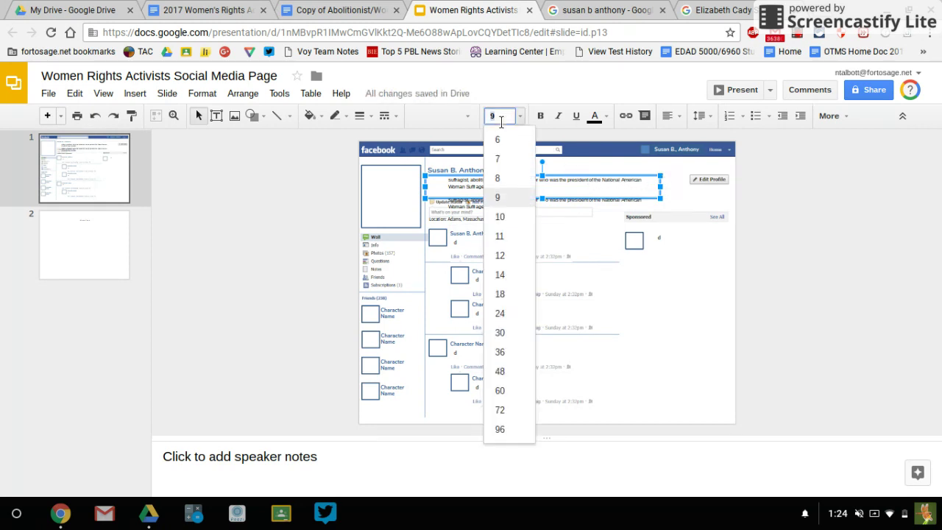
key(Return)
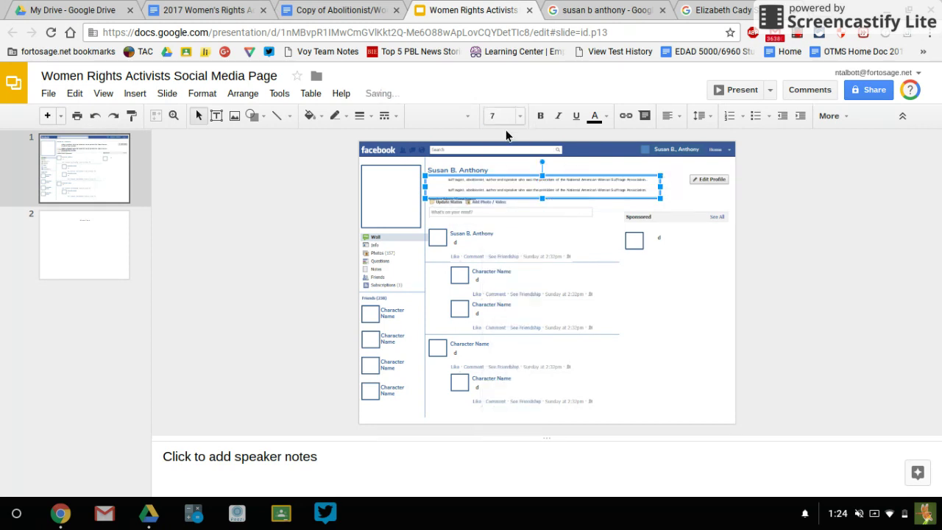
click(567, 215)
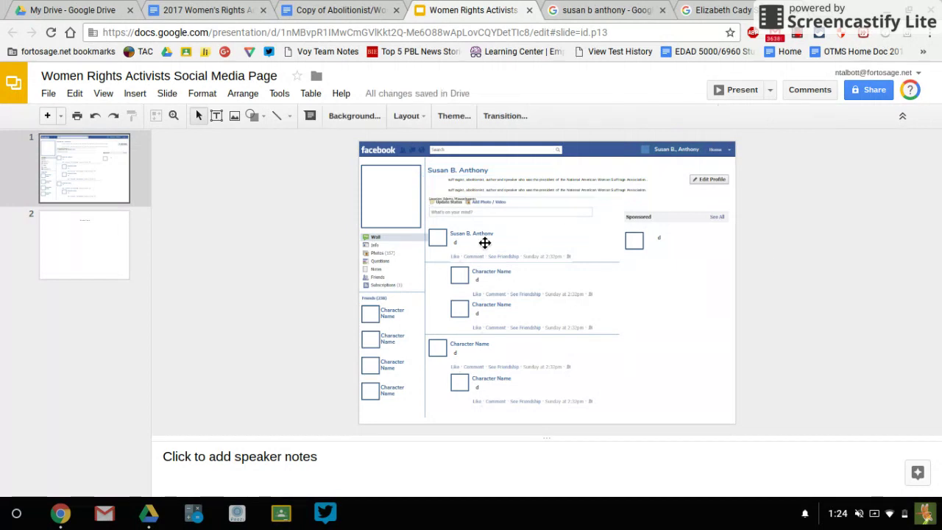
Find Elizabeth Cady Stanton in the organizer and type her name over the first friend's Character Name
click(306, 9)
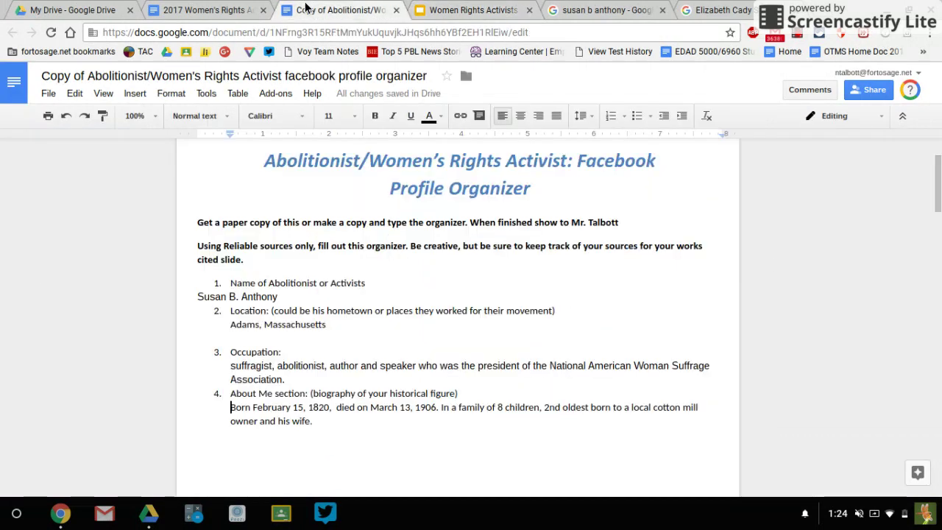
scroll(341, 341, down, 8)
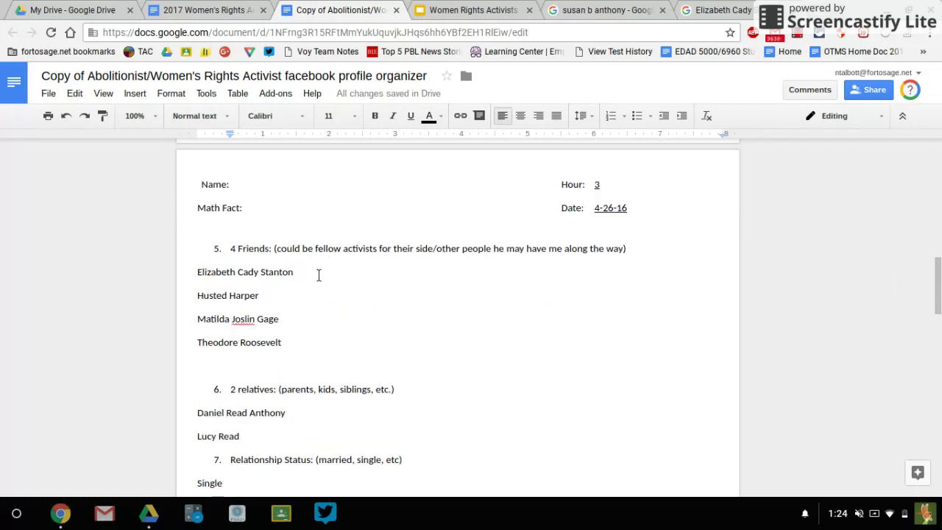
drag(320, 283, 196, 282)
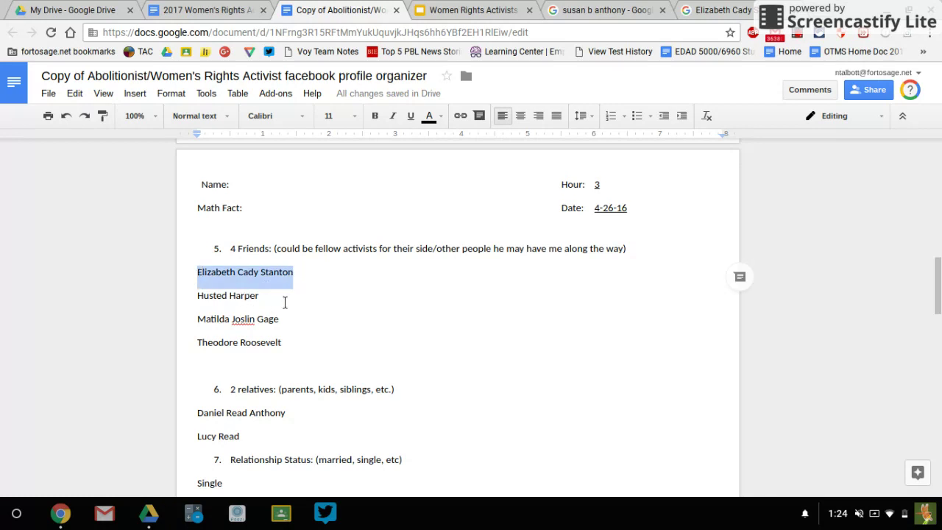
click(510, 7)
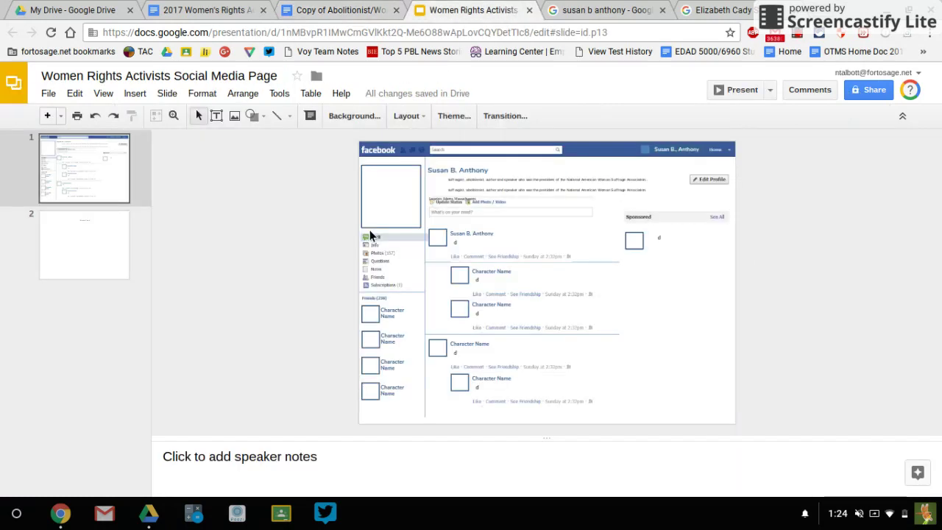
click(398, 323)
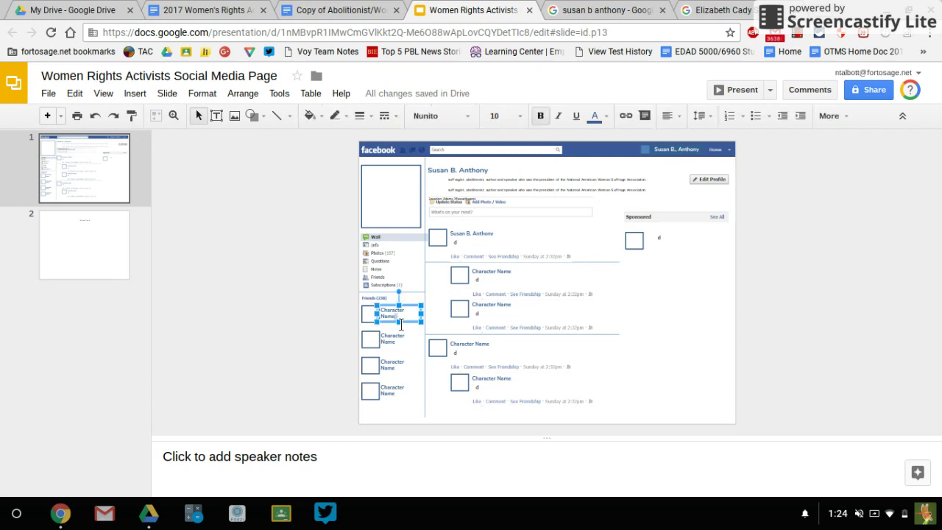
triple_click(400, 324)
key(ctrl+b)
key(ctrl+b)
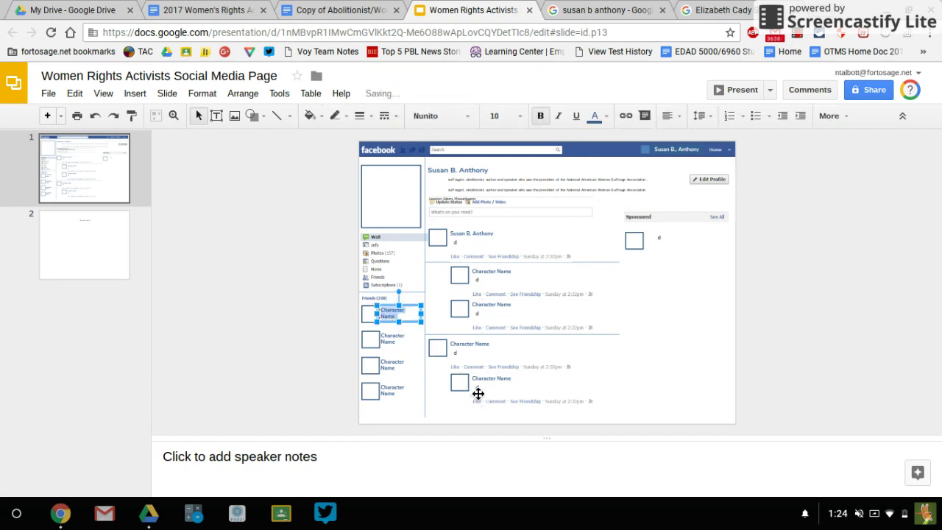
text(Elizabeth Cadey)
key(BackSpace)
key(BackSpace)
click(791, 321)
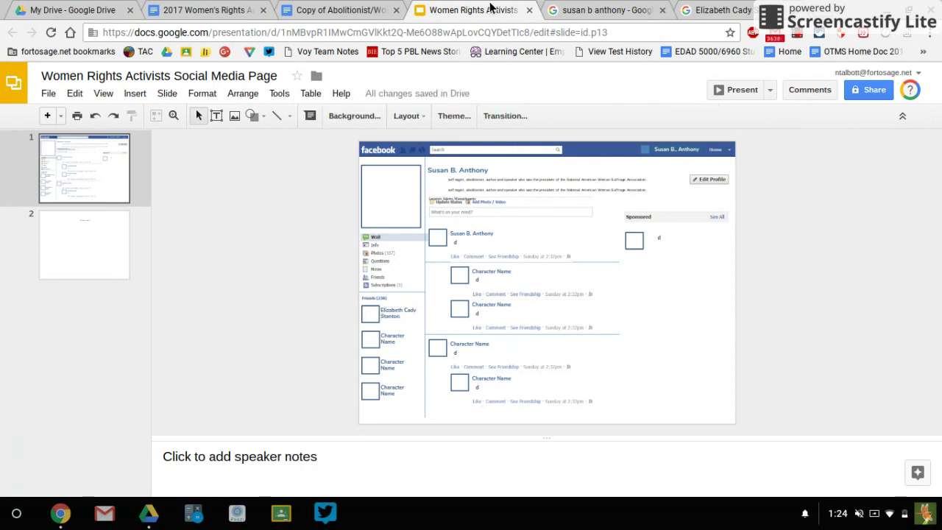
Copy Women's New York State Temperance Society from the organizer and paste it over the Sponsored 'd'
click(339, 9)
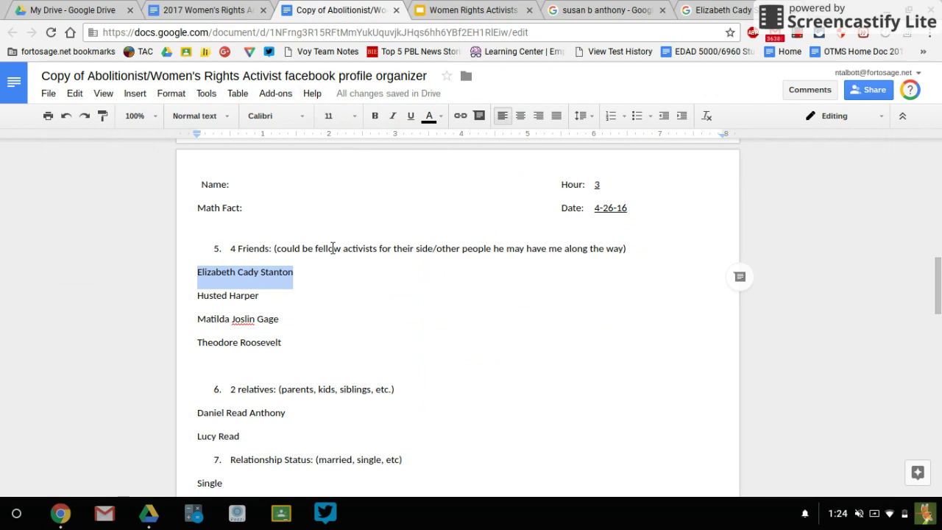
scroll(332, 248, down, 5)
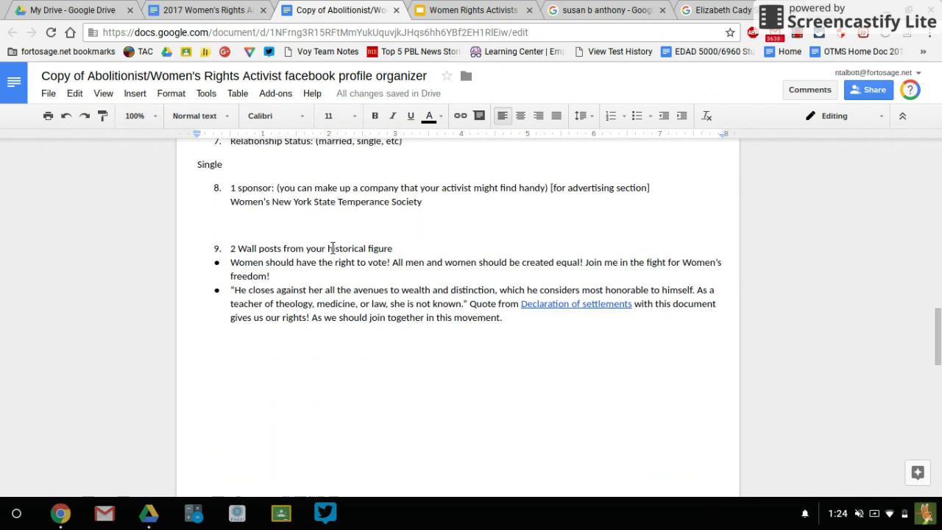
scroll(333, 248, up, 1)
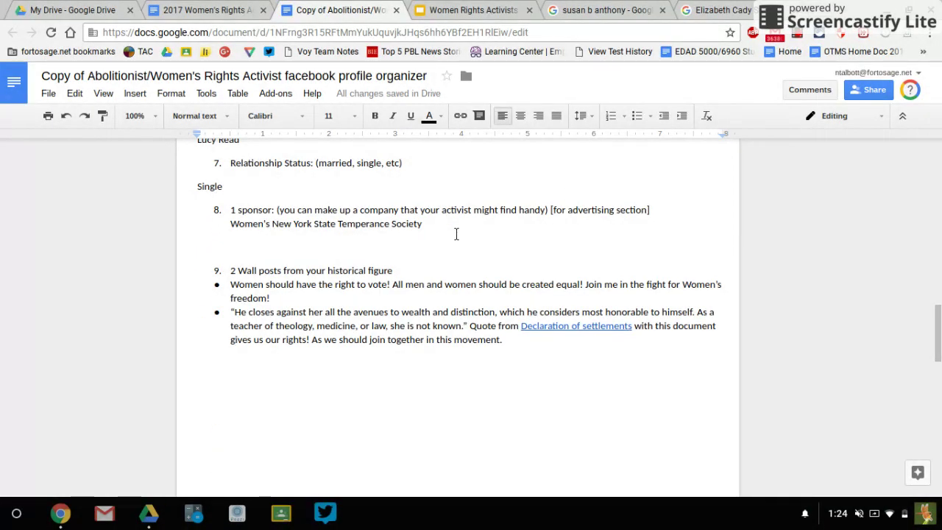
drag(456, 233, 213, 231)
key(ctrl+c)
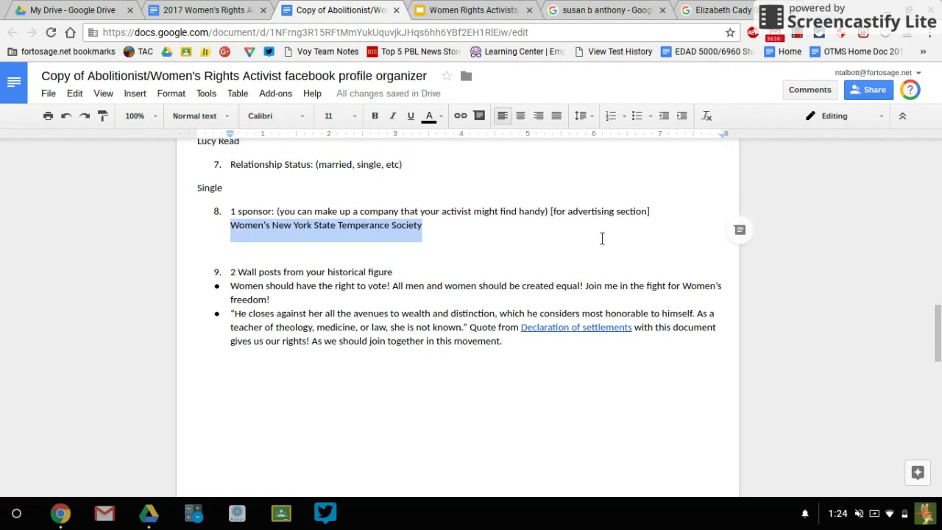
click(491, 7)
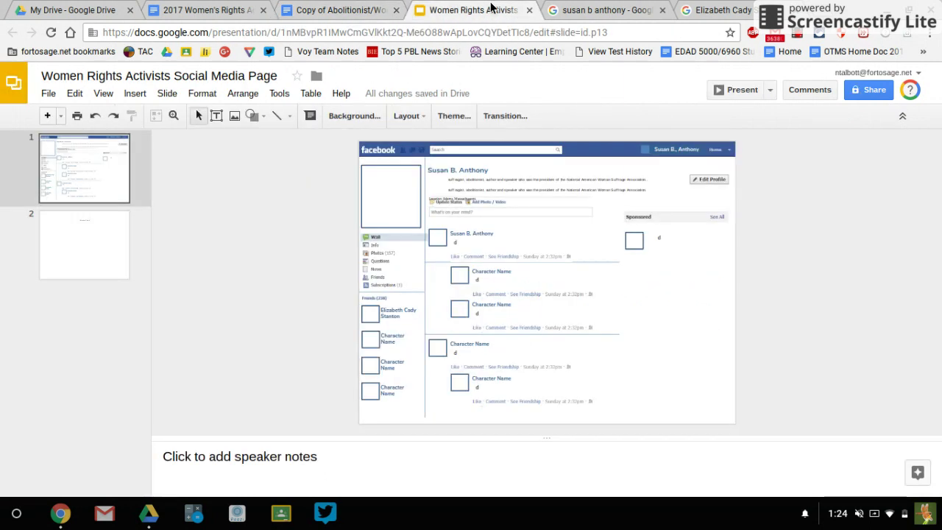
click(669, 237)
double_click(668, 246)
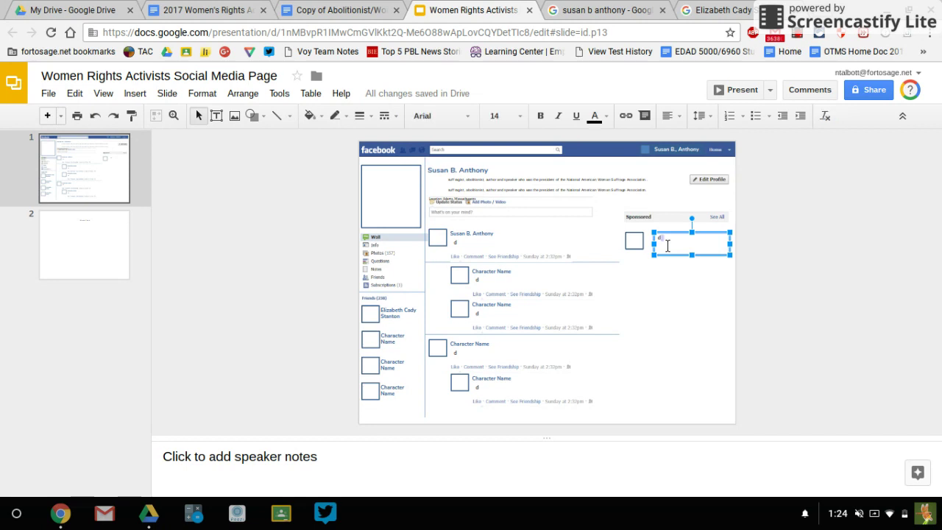
key(BackSpace)
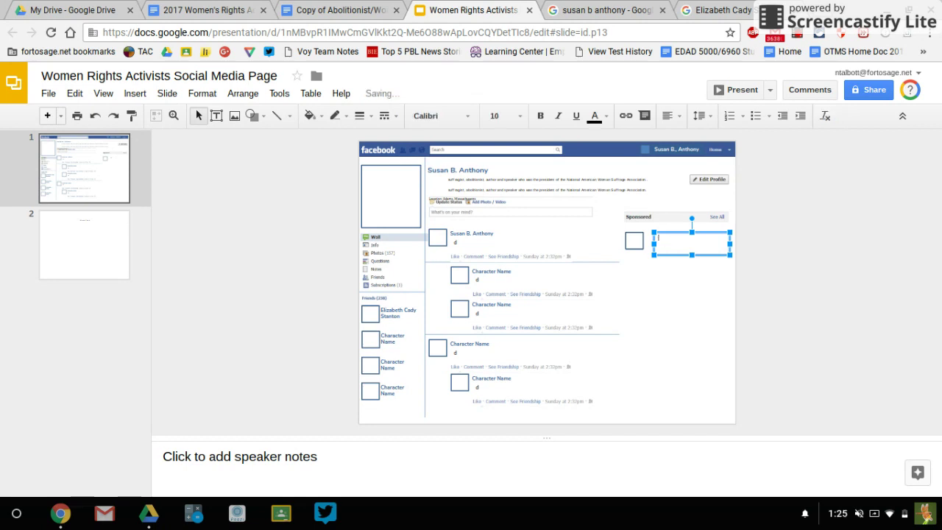
key(ctrl+v)
click(891, 263)
Select the first wall post about women's right to vote in the organizer, then return to the presentation
click(361, 10)
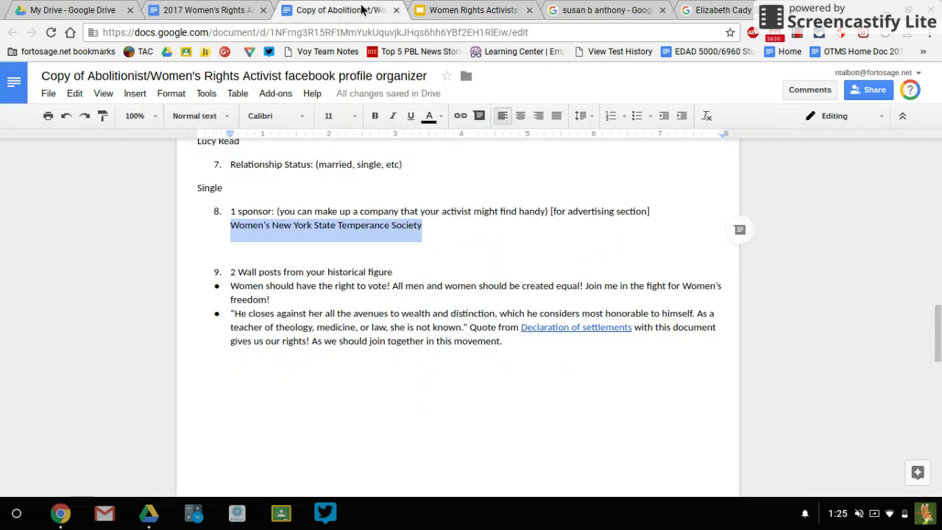
scroll(292, 253, down, 1)
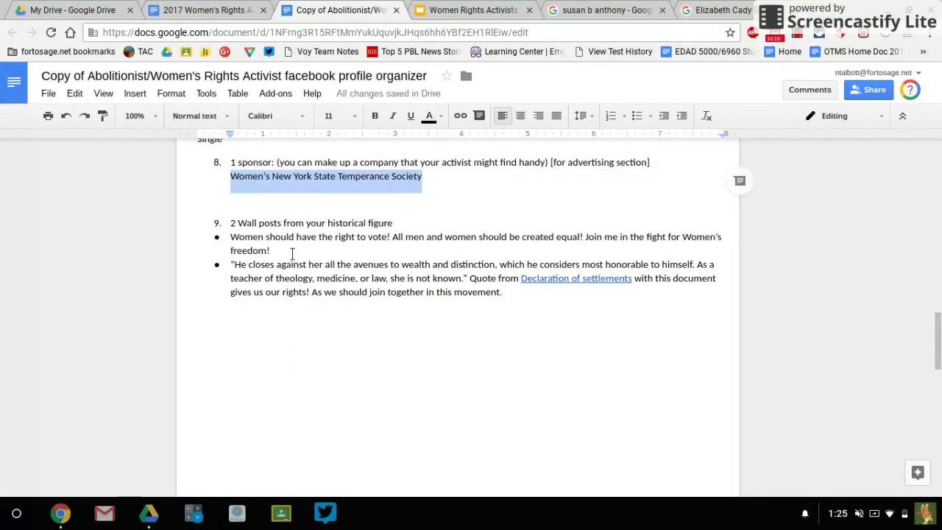
drag(292, 259, 231, 237)
key(ctrl+c)
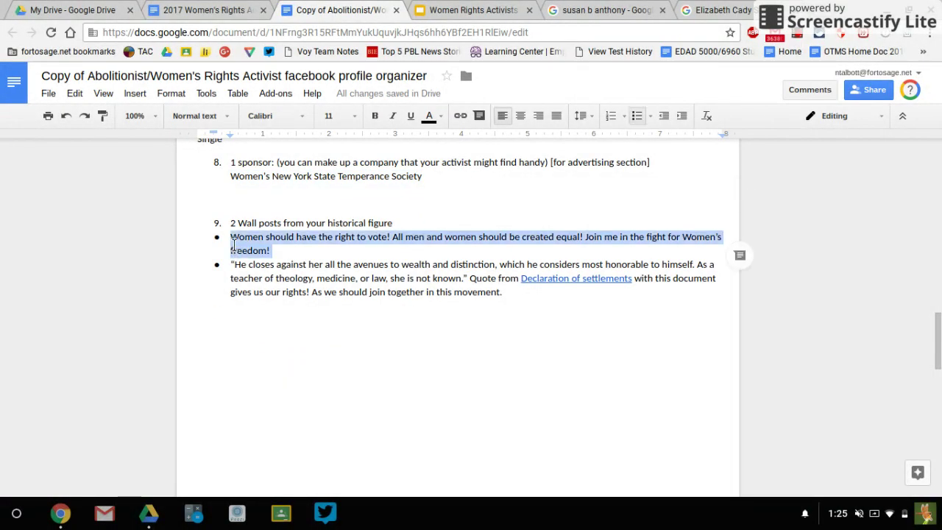
scroll(597, 353, up, 10)
scroll(596, 353, down, 3)
scroll(596, 353, up, 8)
scroll(597, 352, down, 15)
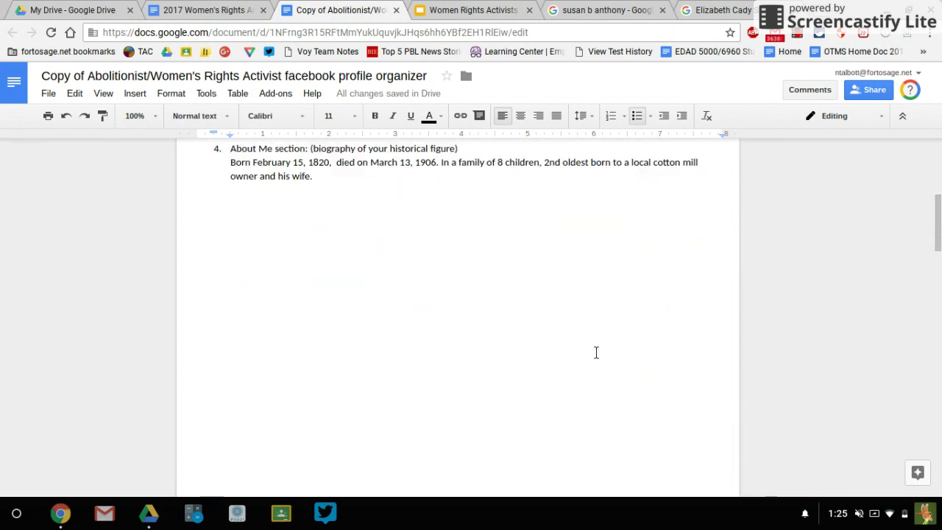
scroll(596, 353, down, 6)
scroll(596, 353, up, 5)
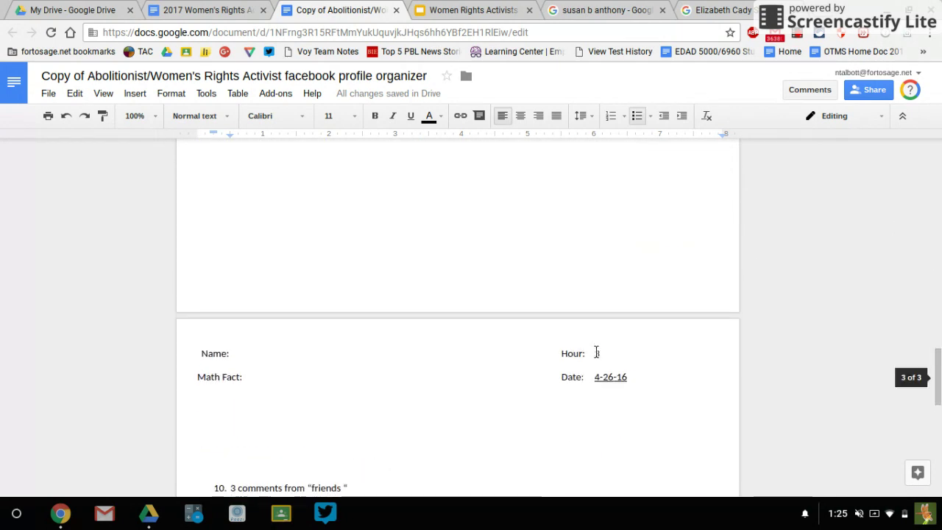
scroll(596, 351, down, 2)
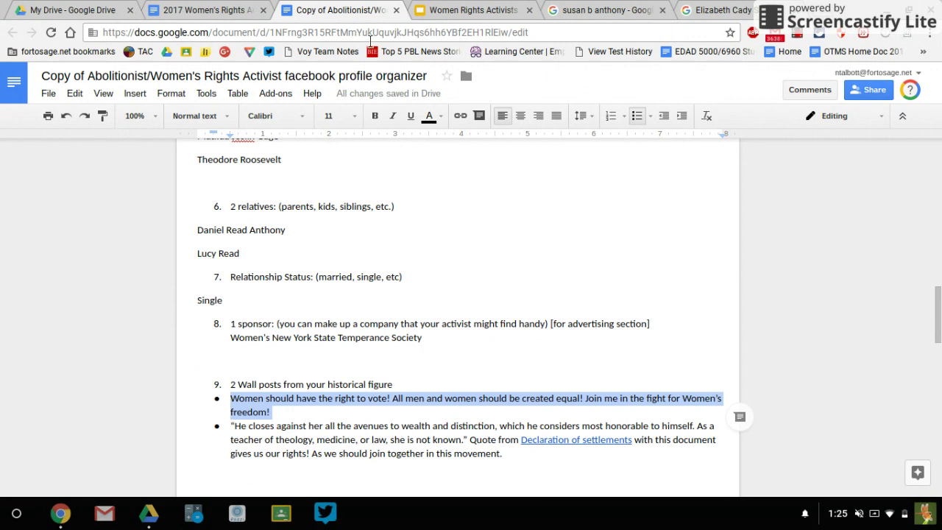
click(471, 10)
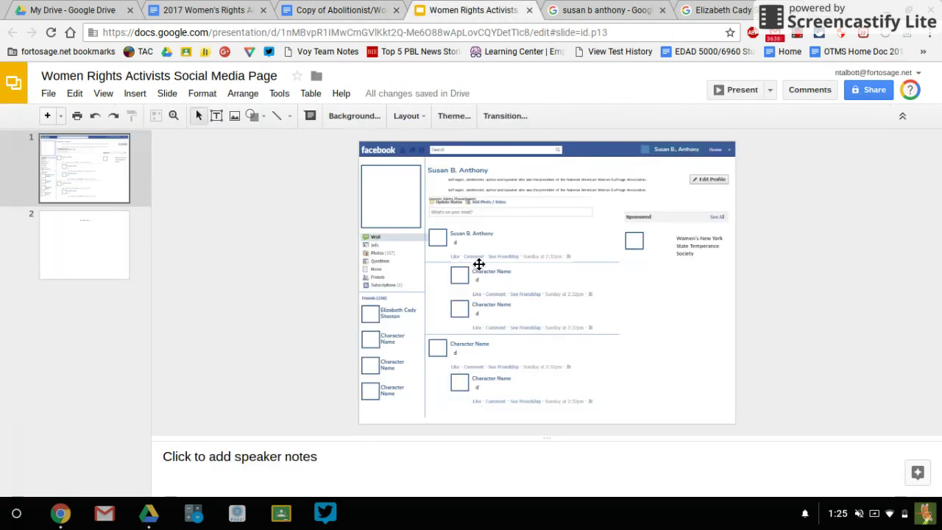
Replace the 'd' in Susan B. Anthony's first post with 'Women should have the right to vote!', unbulleted
click(476, 251)
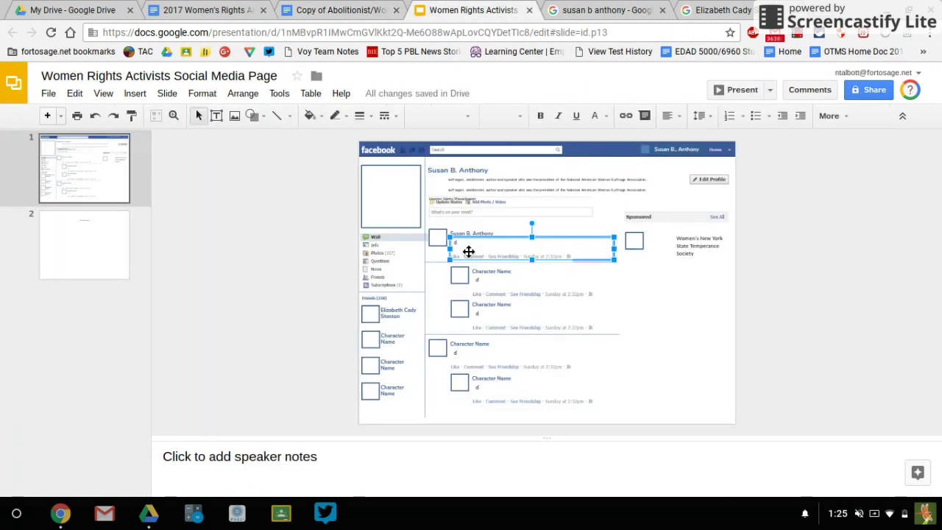
click(467, 249)
key(BackSpace)
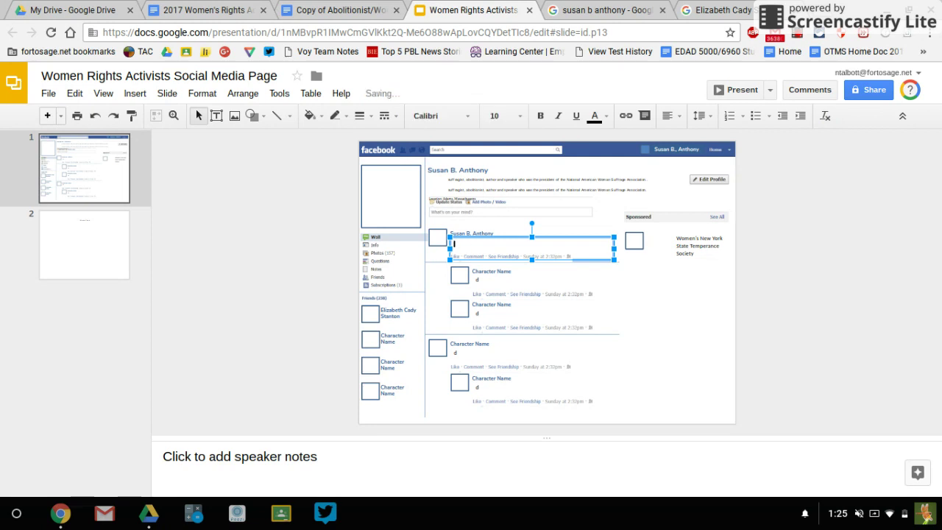
key(ctrl+v)
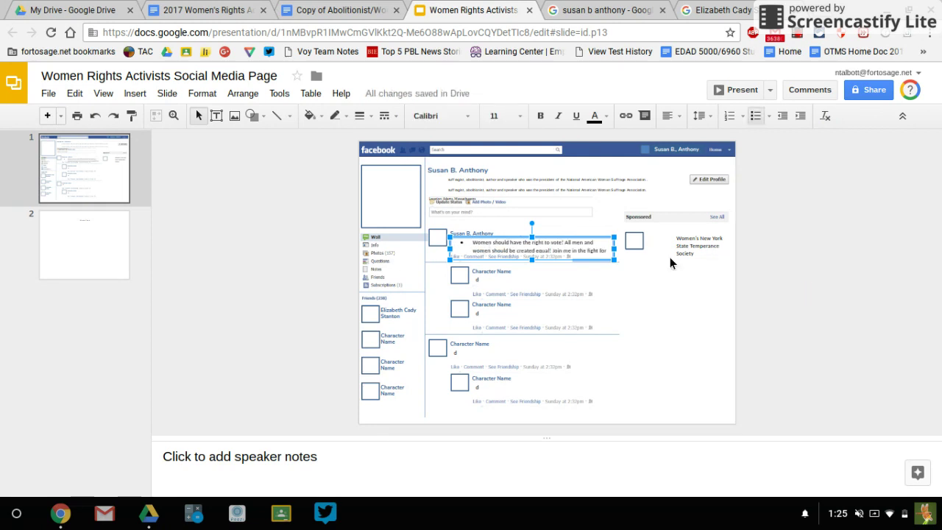
click(474, 247)
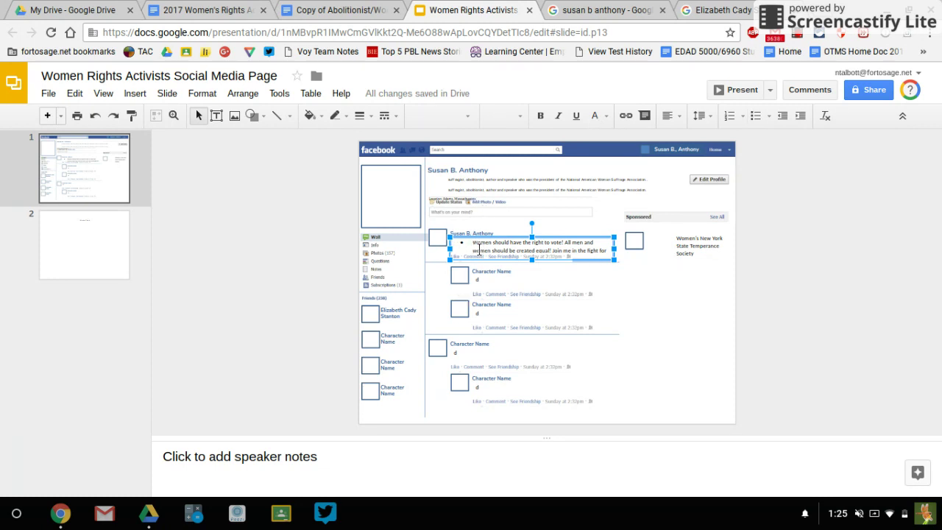
click(478, 250)
key(BackSpace)
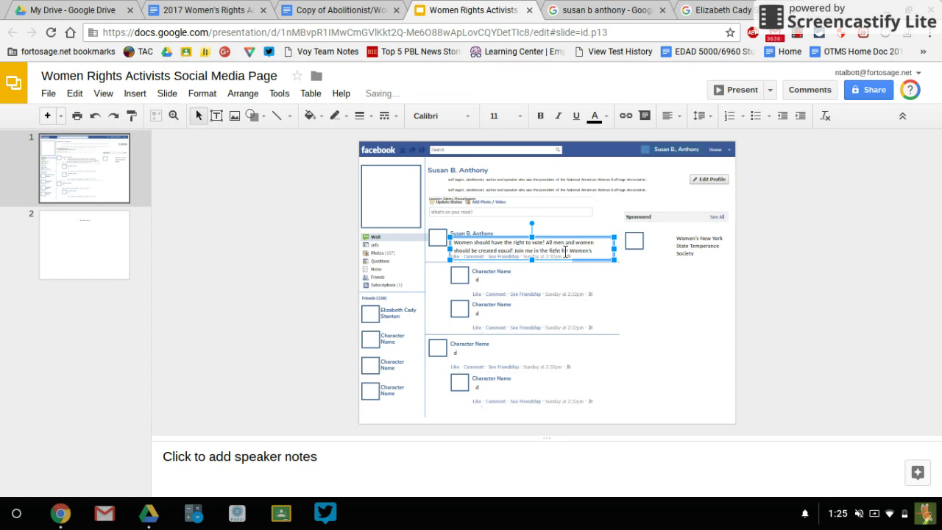
click(847, 269)
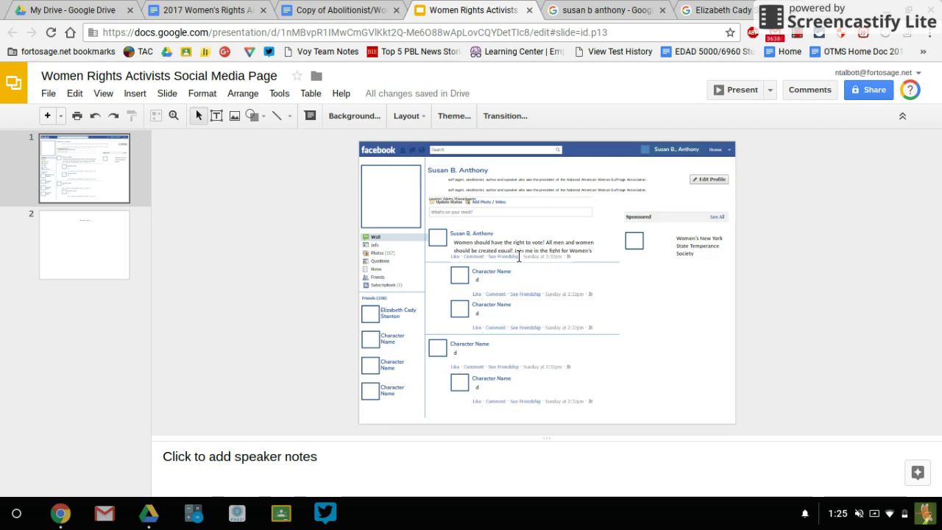
Copy the first Google Images portrait of Susan B. Anthony and return to the presentation
click(578, 9)
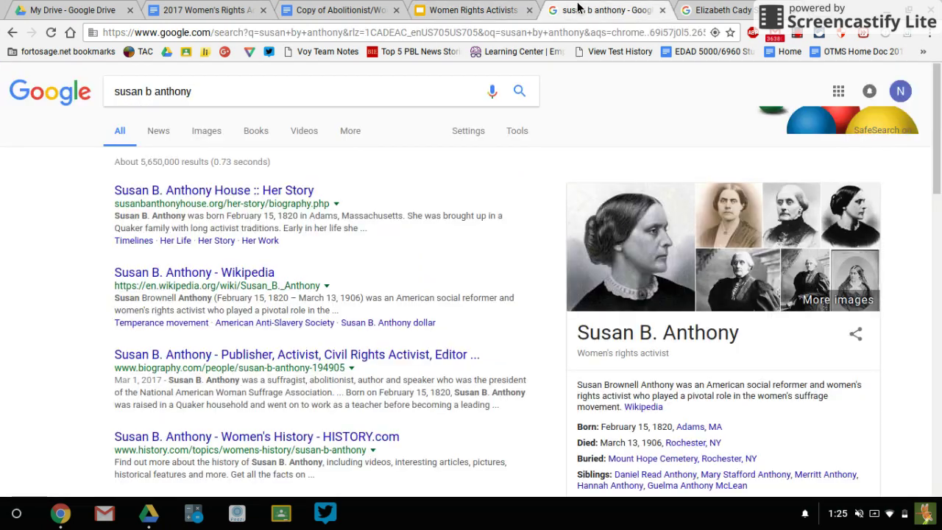
click(207, 133)
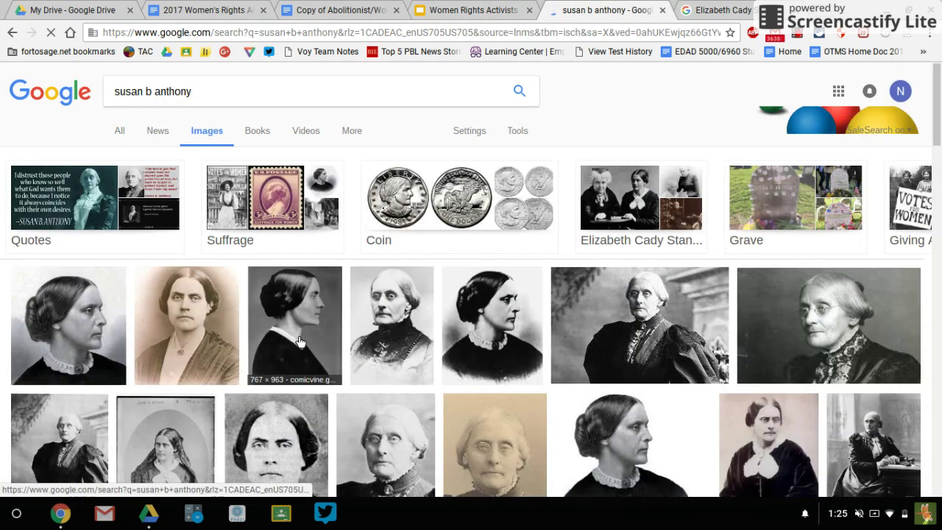
click(70, 326)
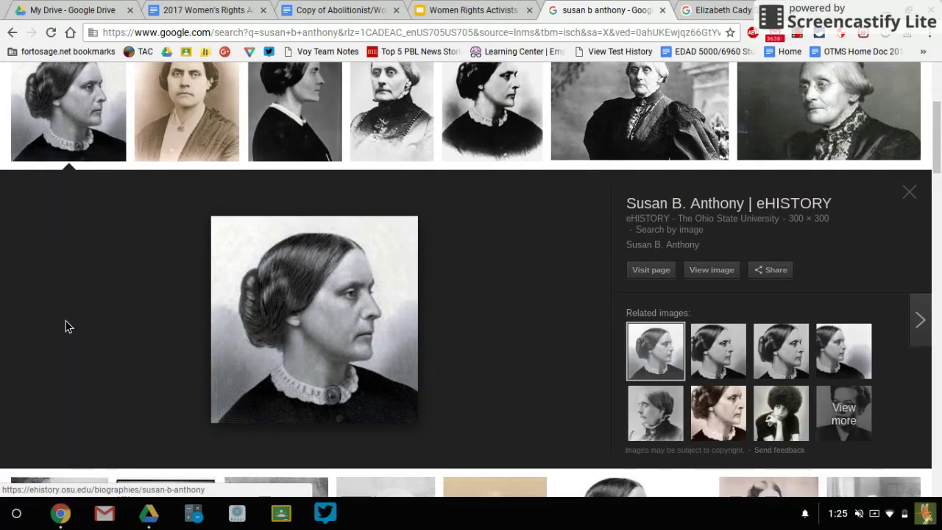
right_click(411, 309)
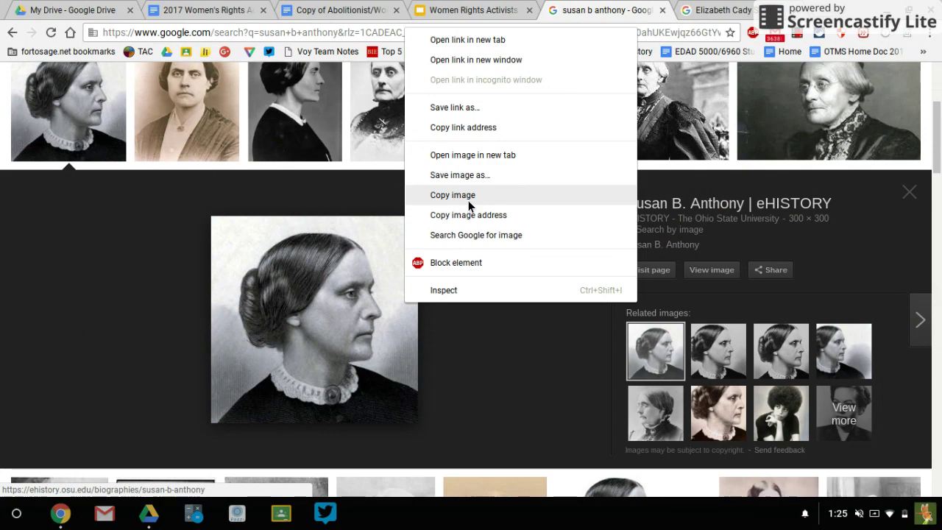
click(441, 194)
click(473, 9)
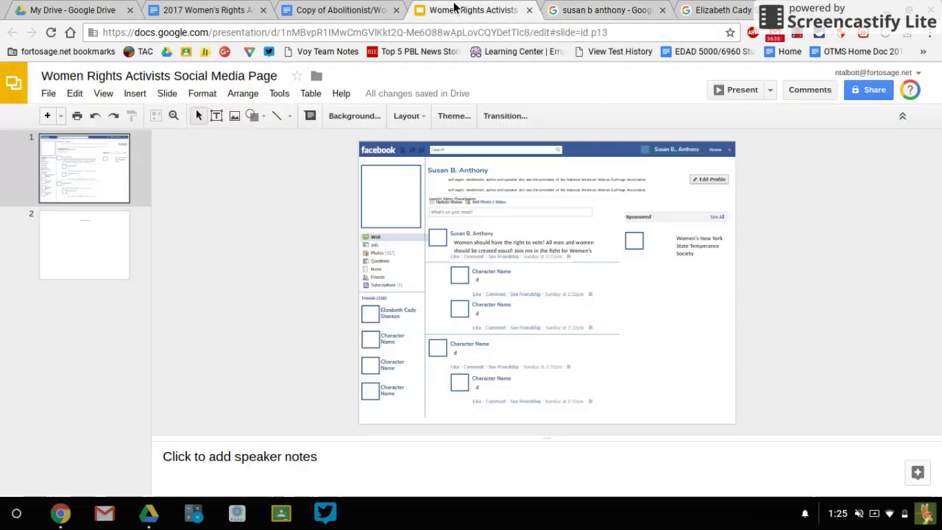
Paste Susan B. Anthony's portrait and resize it to fill the top-left profile photo square
right_click(376, 195)
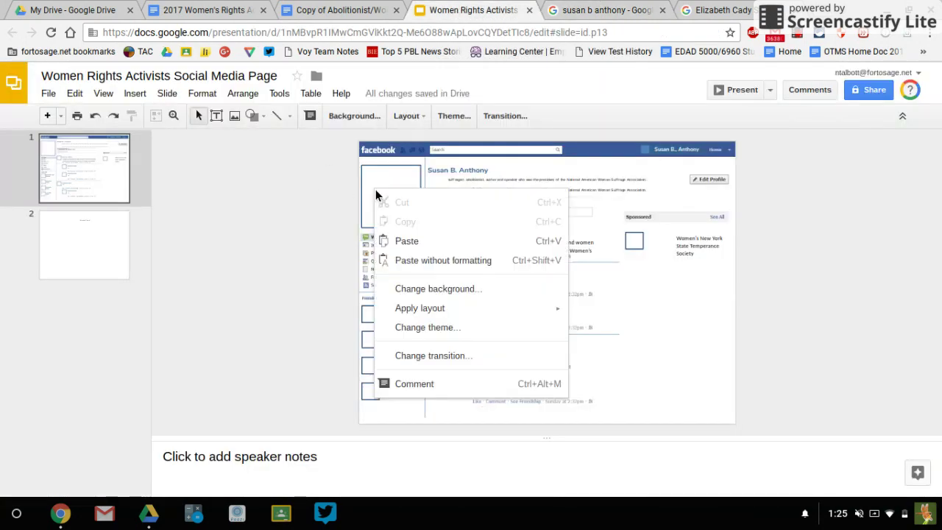
click(439, 250)
drag(536, 270, 410, 212)
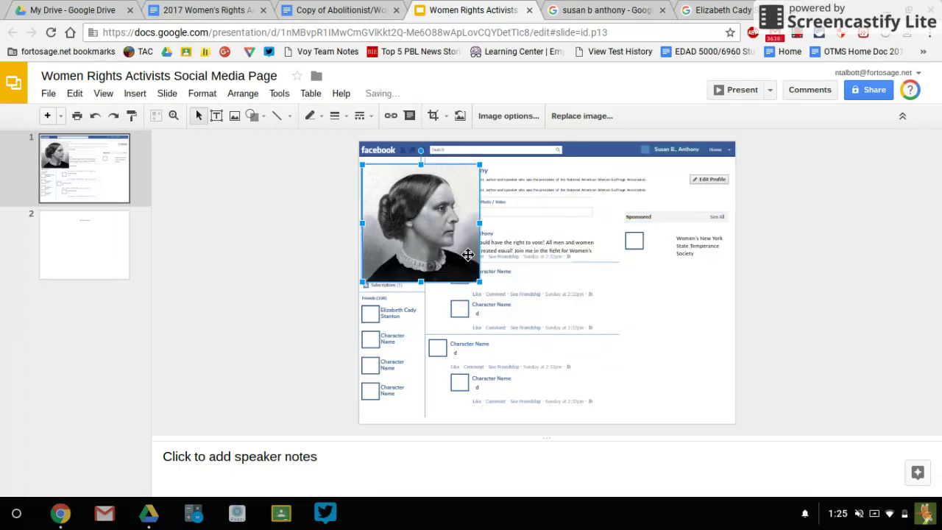
drag(488, 293, 401, 228)
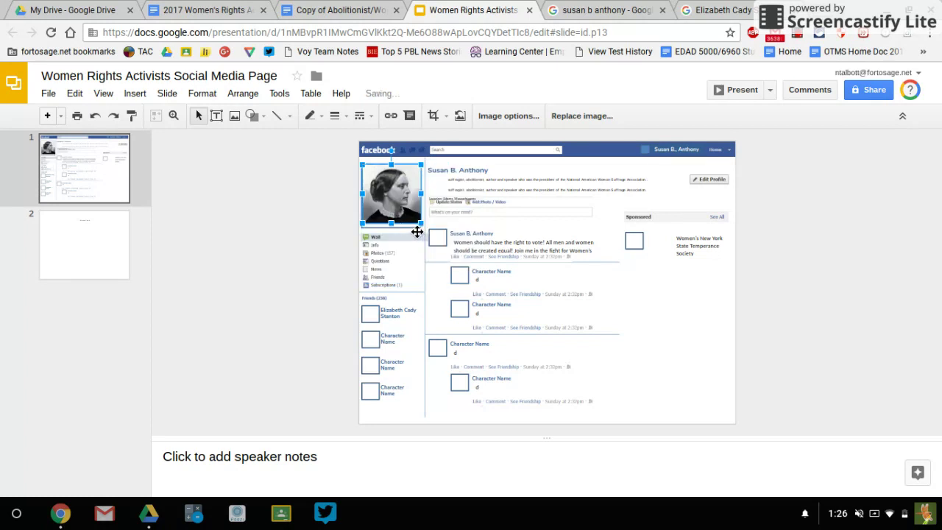
drag(397, 231, 397, 236)
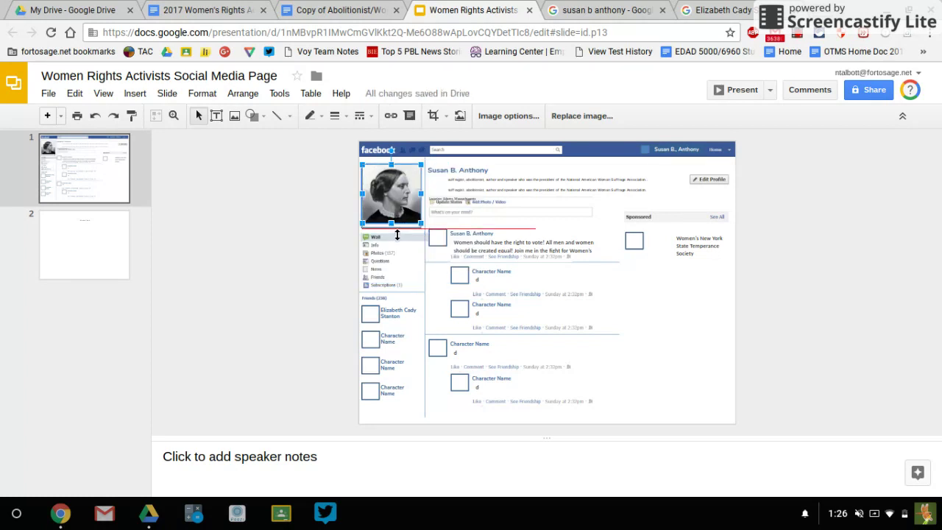
click(330, 248)
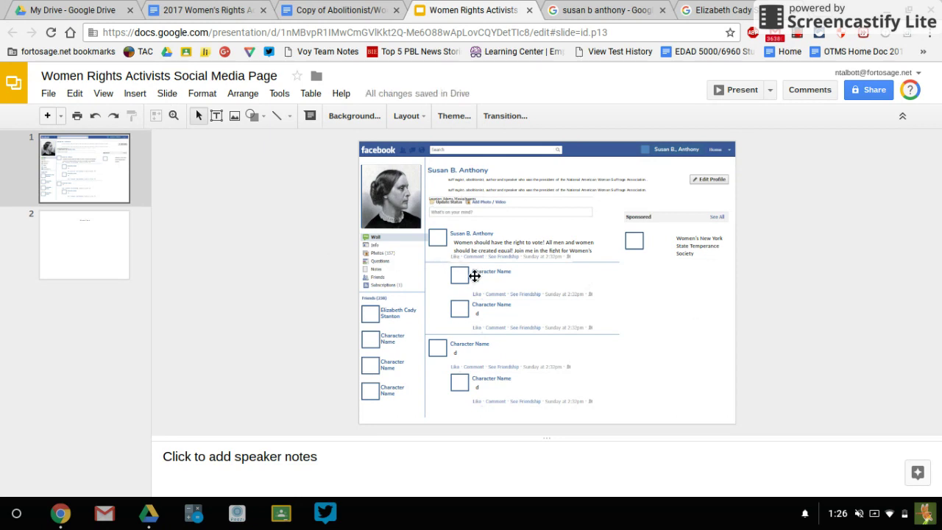
Paste the portrait again and shrink it into an avatar in the first wall post's box
right_click(813, 279)
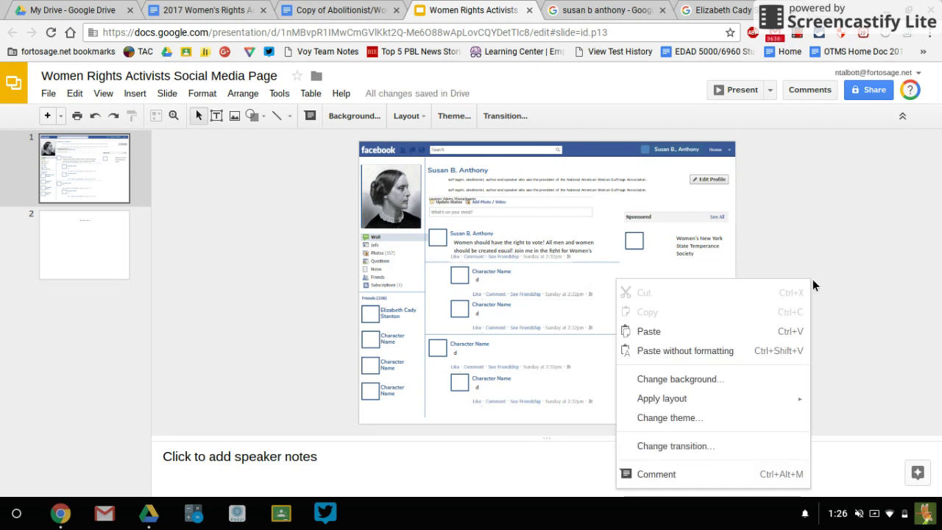
click(709, 341)
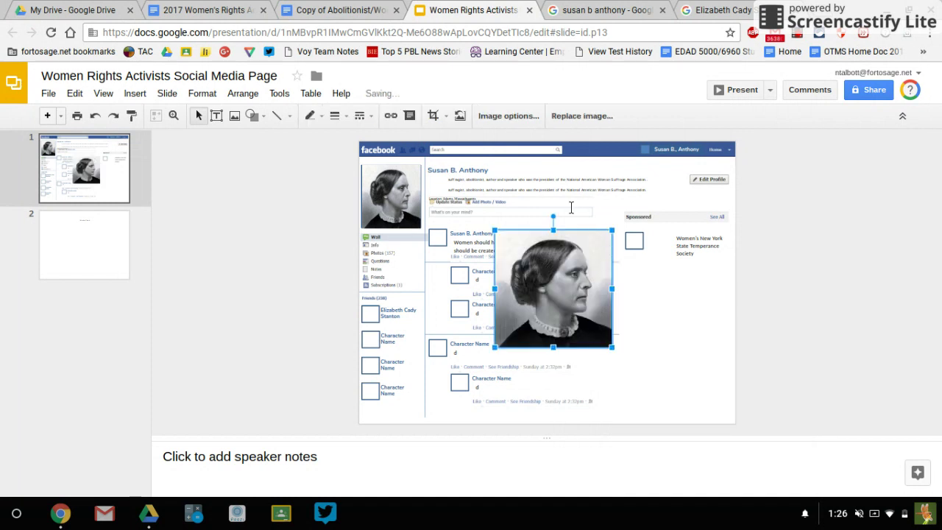
drag(503, 240, 619, 335)
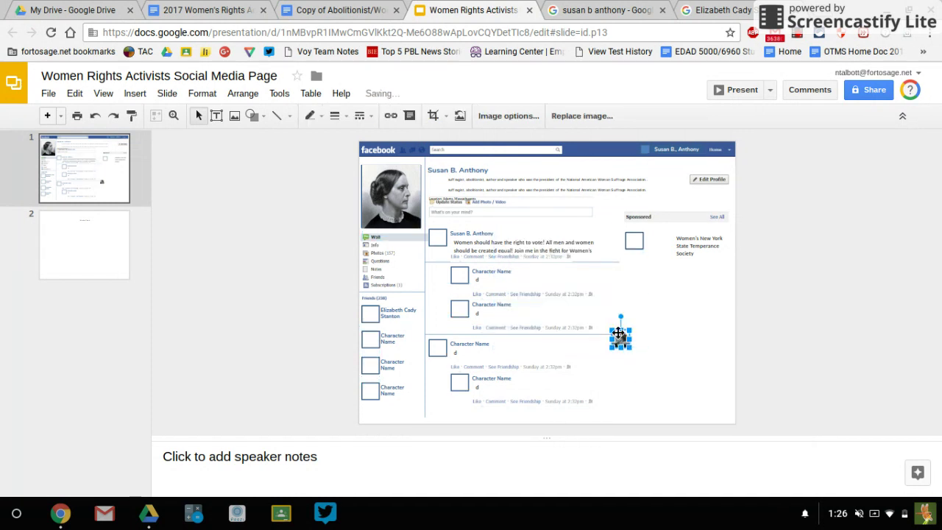
drag(633, 354, 441, 243)
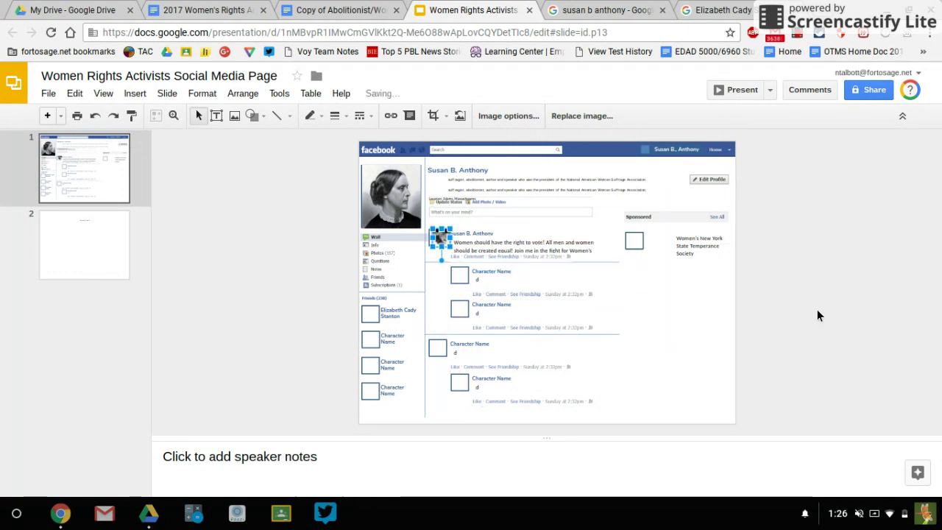
click(809, 312)
Duplicate the avatar and place the copy in the lower wall post's photo box
click(444, 240)
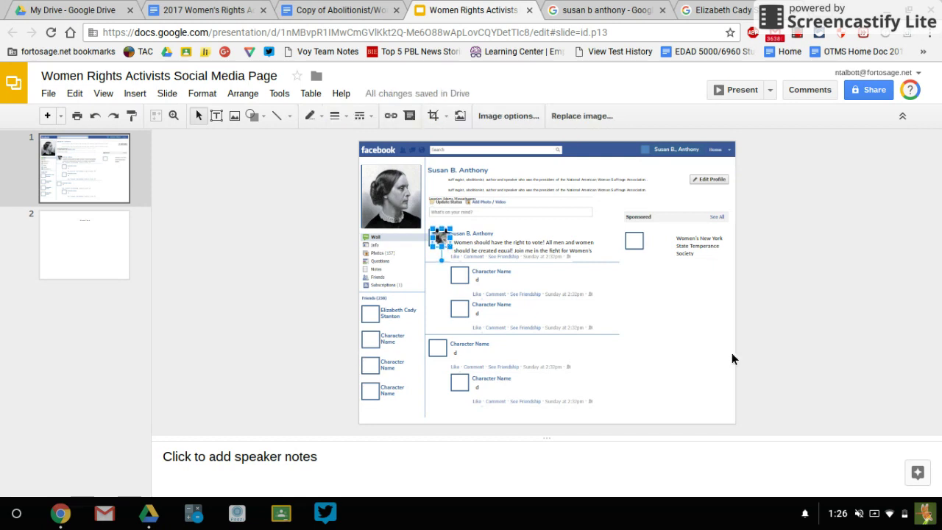
key(Right)
key(Down)
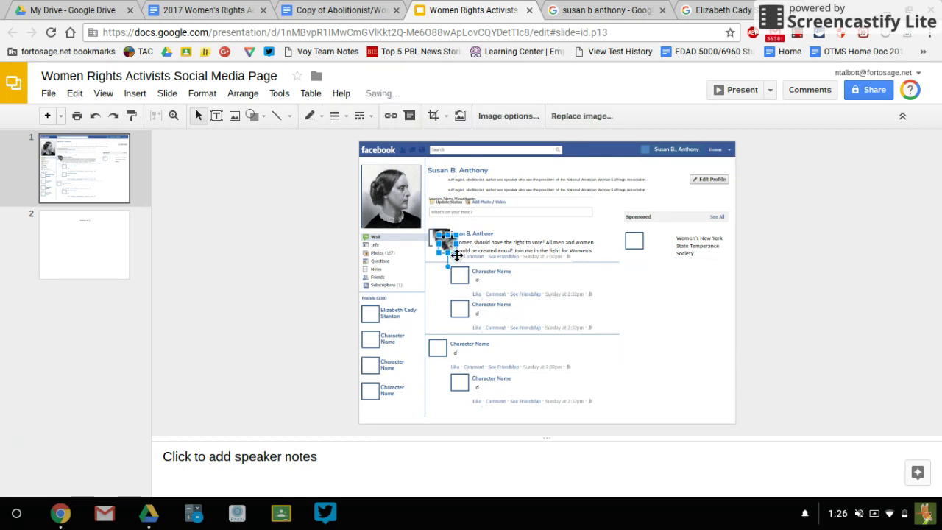
drag(454, 252, 448, 358)
Change the lower post's Character Name to 'Susan', then go to the Elizabeth Cady Stanton search
double_click(472, 346)
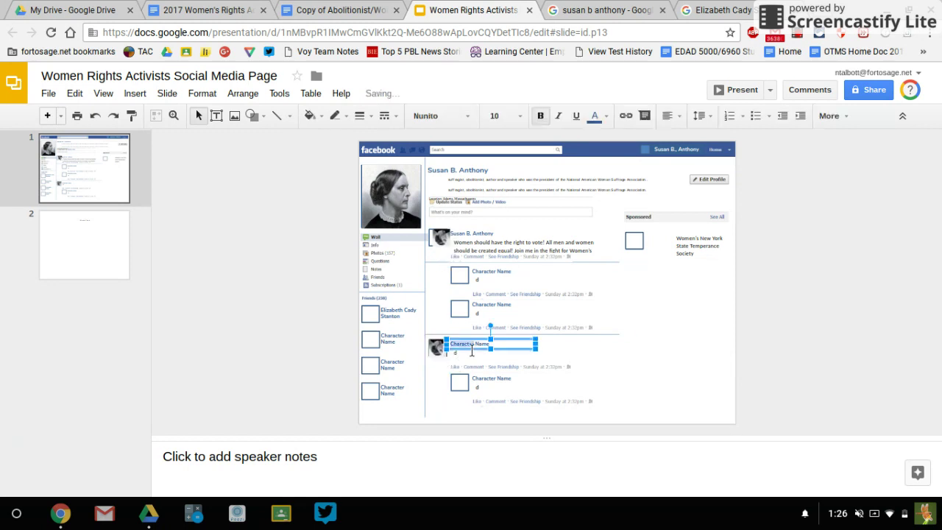
text(Susan)
key(ctrl+6)
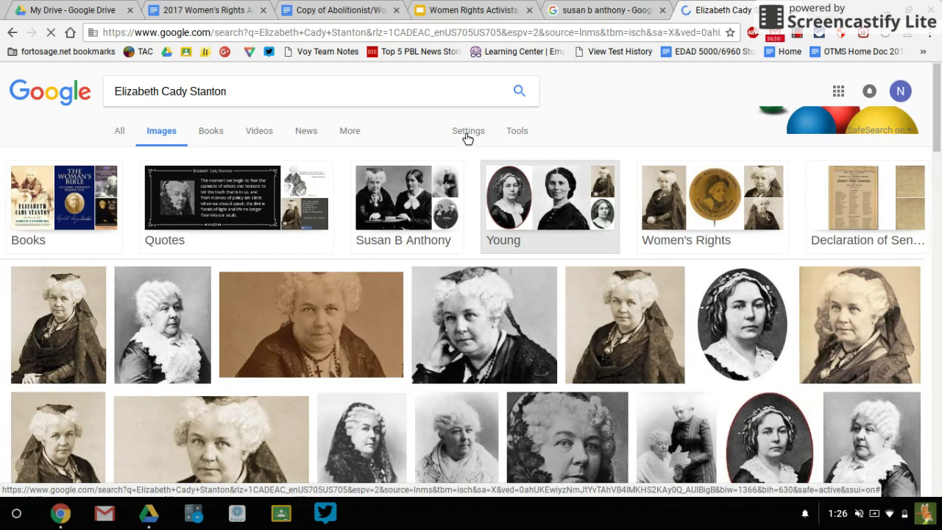
Copy the first Elizabeth Cady Stanton image from Google Images and return to the presentation
click(354, 140)
click(354, 141)
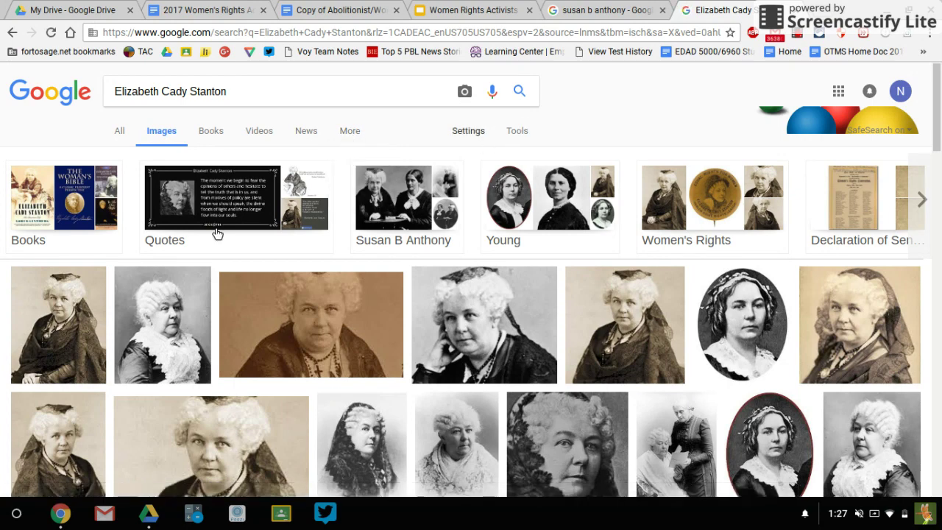
scroll(148, 261, down, 1)
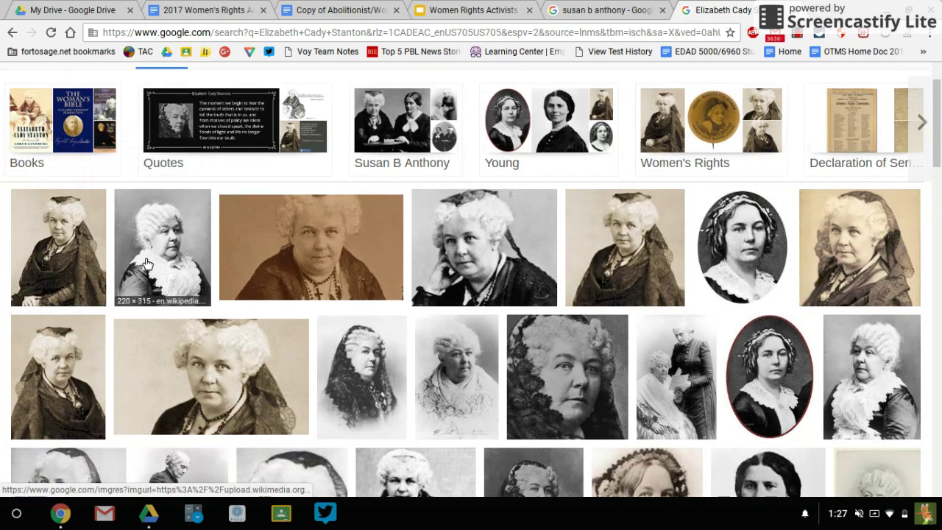
right_click(80, 273)
click(131, 394)
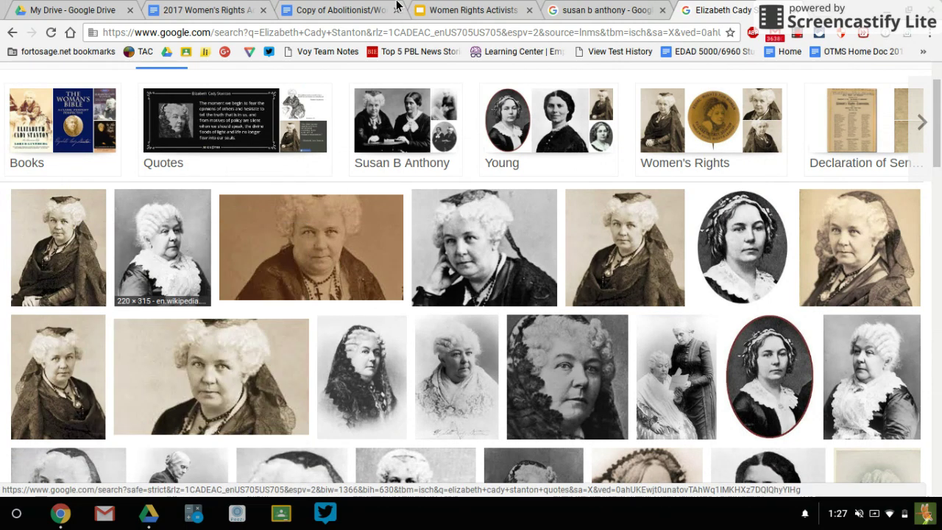
click(464, 9)
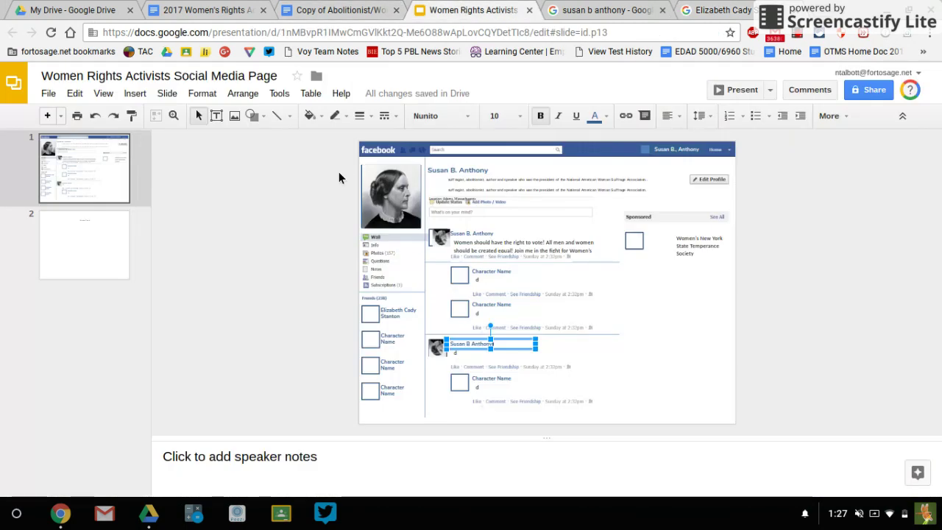
Paste Stanton's portrait and shrink it into the friend photo box beside her name
right_click(314, 300)
click(377, 142)
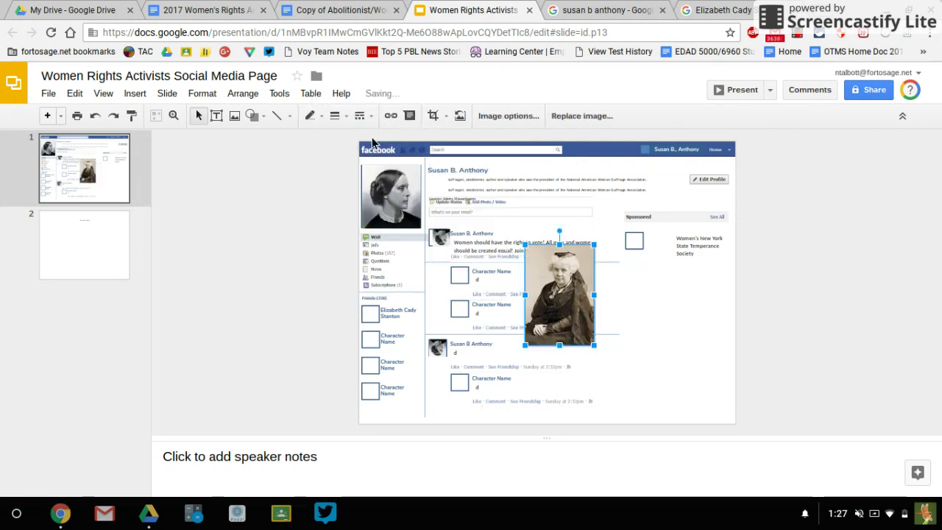
drag(594, 344, 388, 320)
click(818, 353)
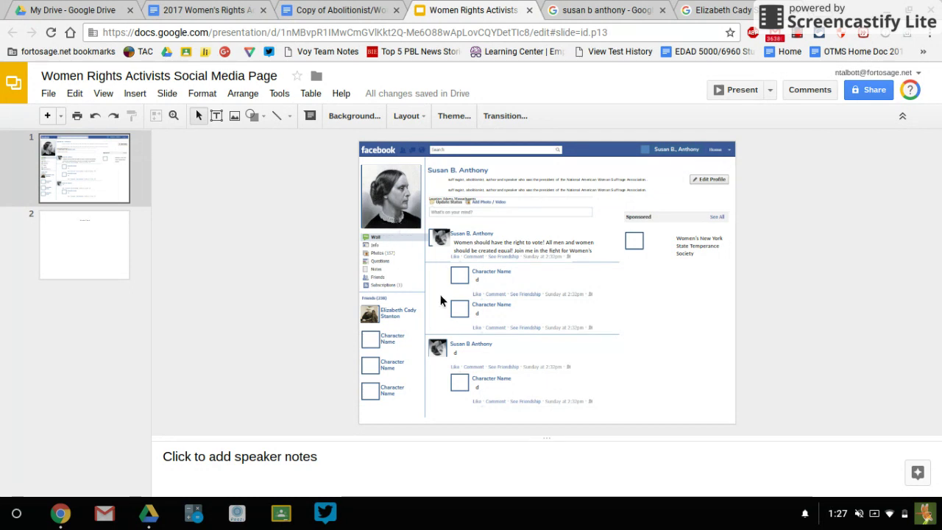
click(799, 35)
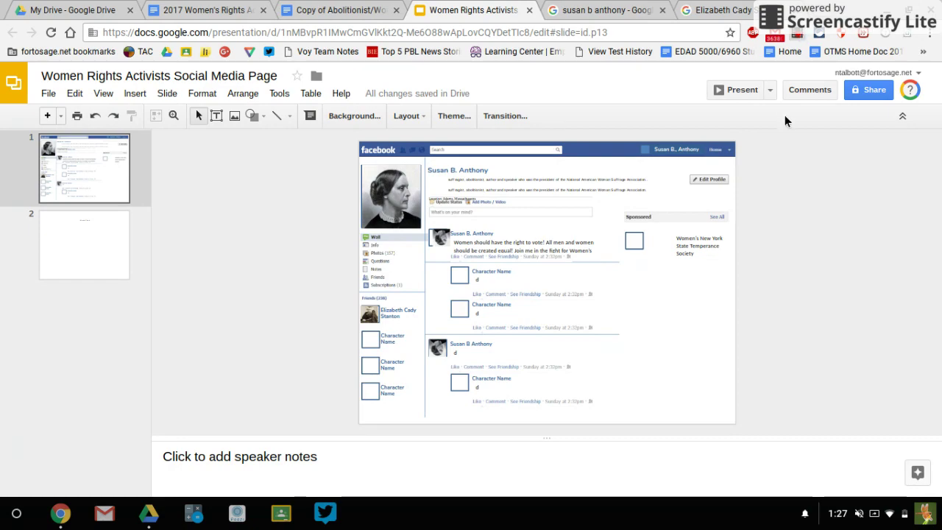